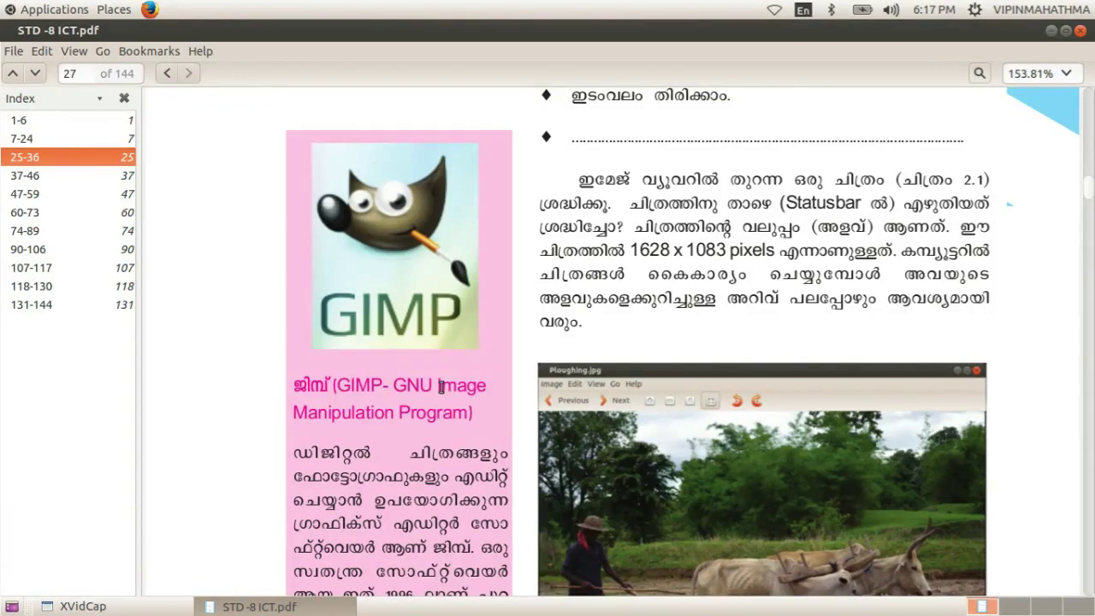
Scroll through STD-8 ICT.pdf's GIMP section and ploughing photo from page 27 to page 28.
scroll(437, 386, "down", 3)
scroll(431, 387, "down", 3)
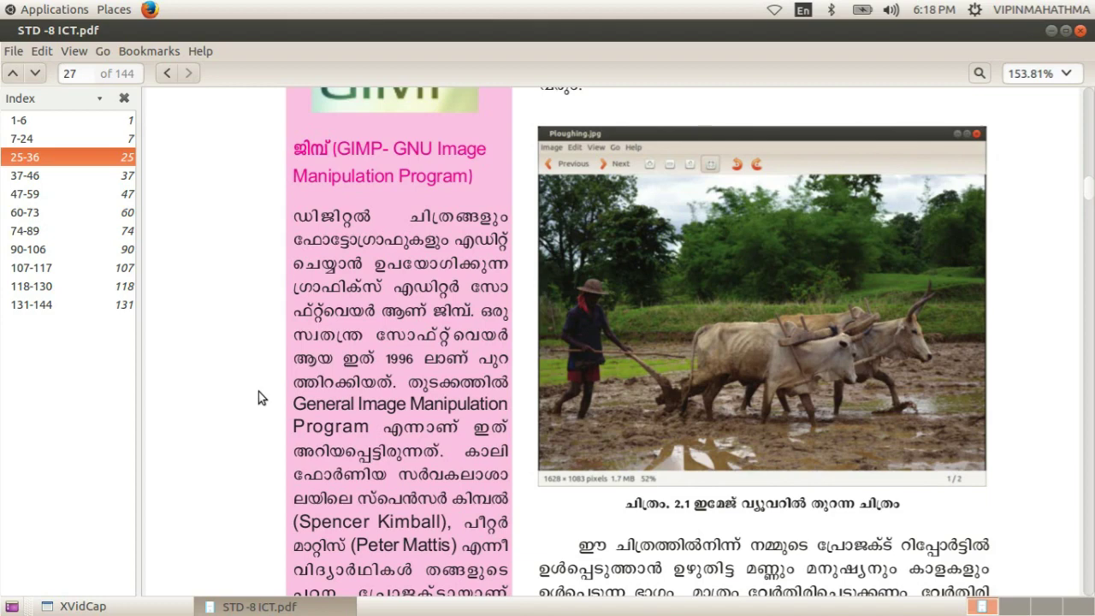
scroll(259, 391, "down", 3)
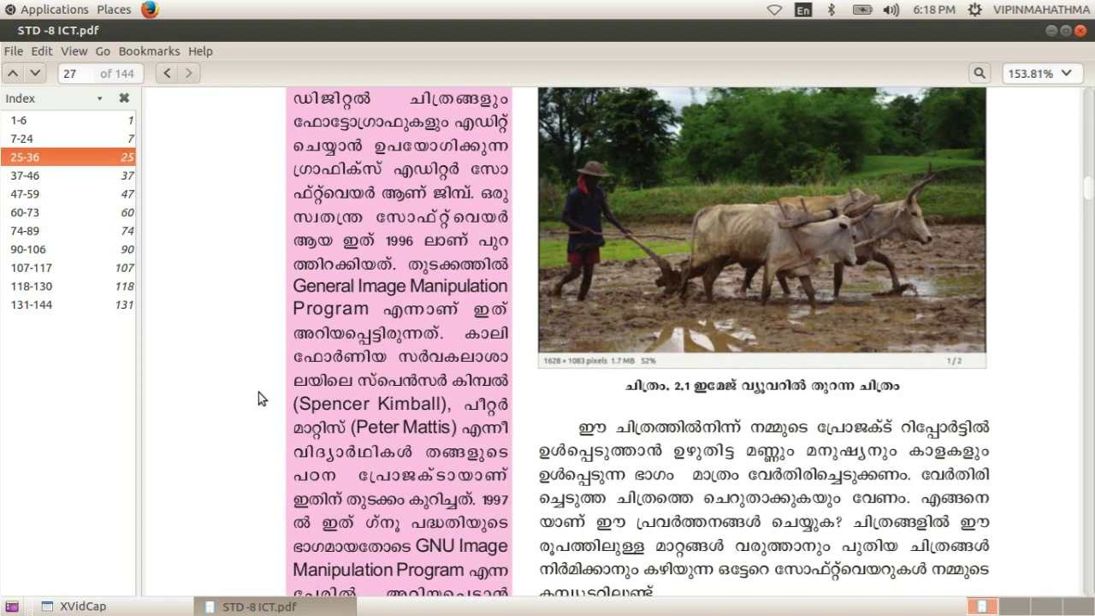
scroll(258, 392, "down", 2)
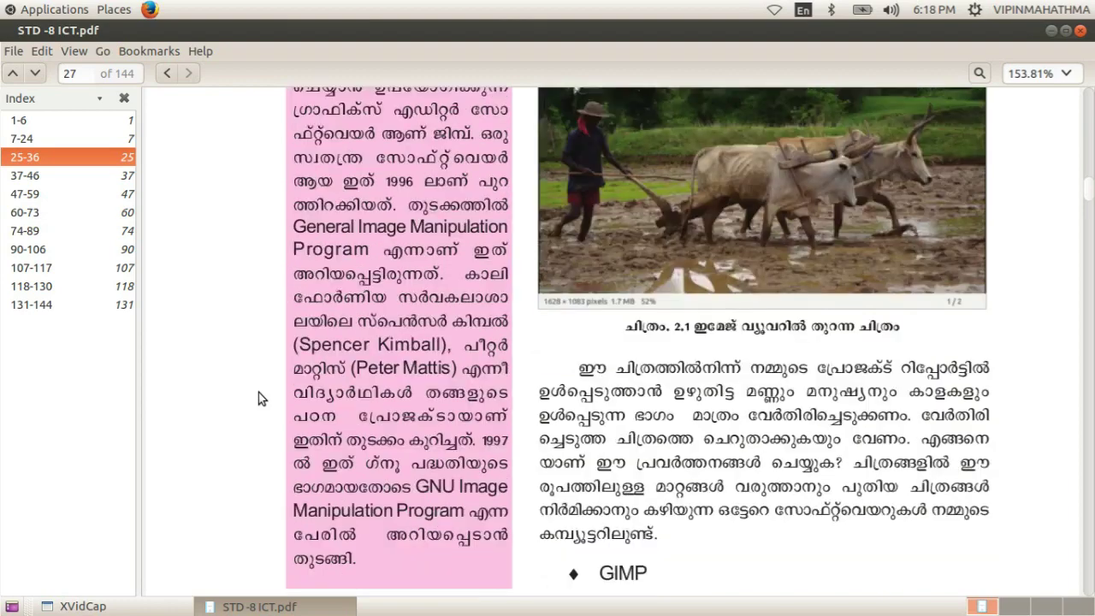
scroll(258, 392, "down", 3)
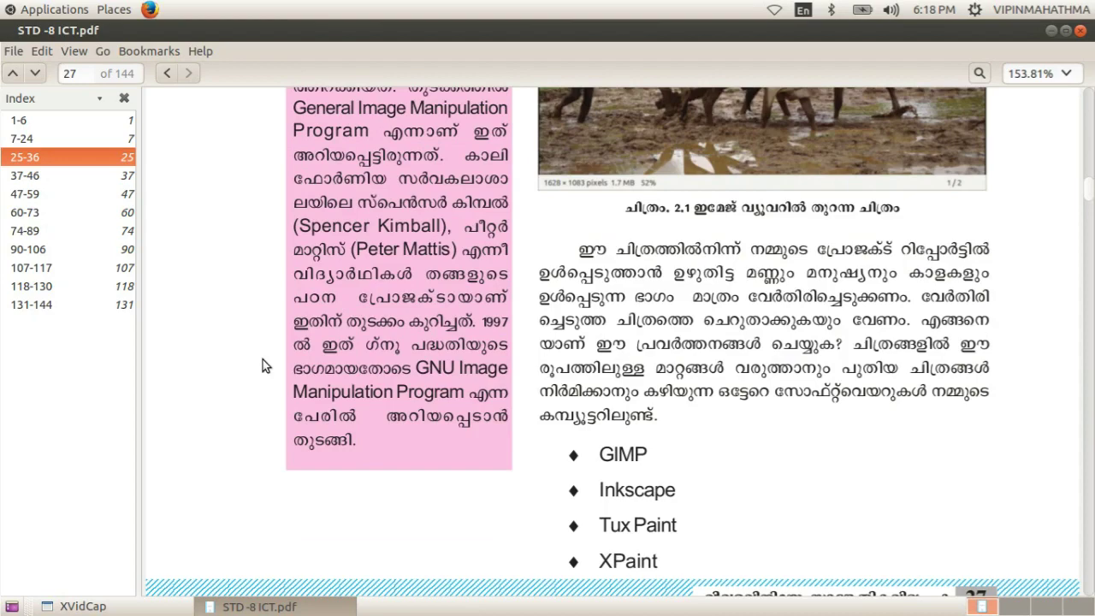
scroll(311, 388, "down", 2)
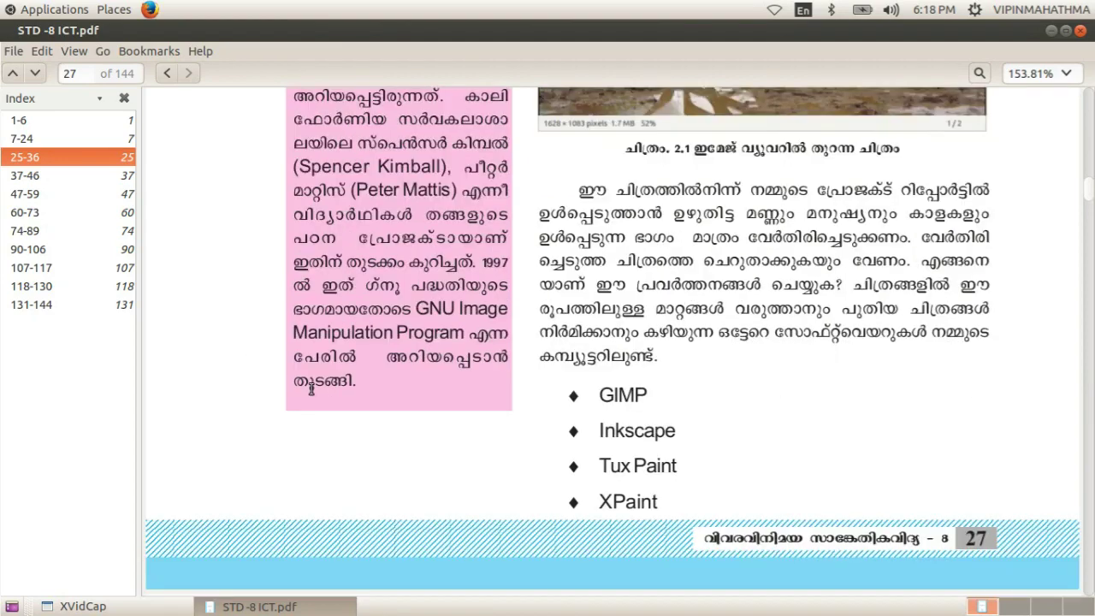
scroll(310, 387, "down", 3)
scroll(311, 388, "down", 7)
scroll(310, 388, "down", 5)
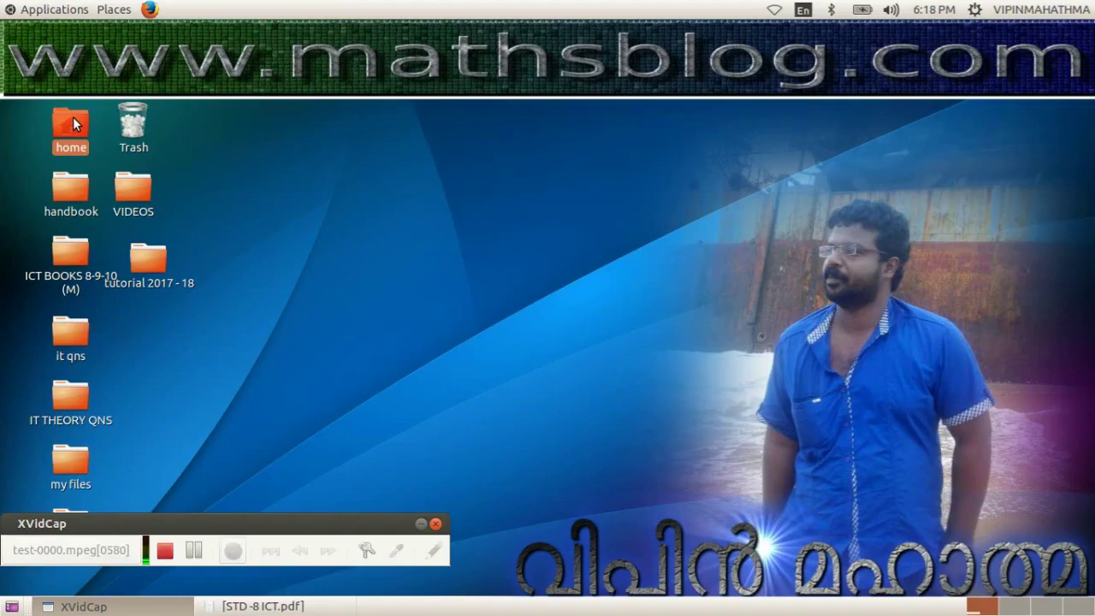
double_click(73, 124)
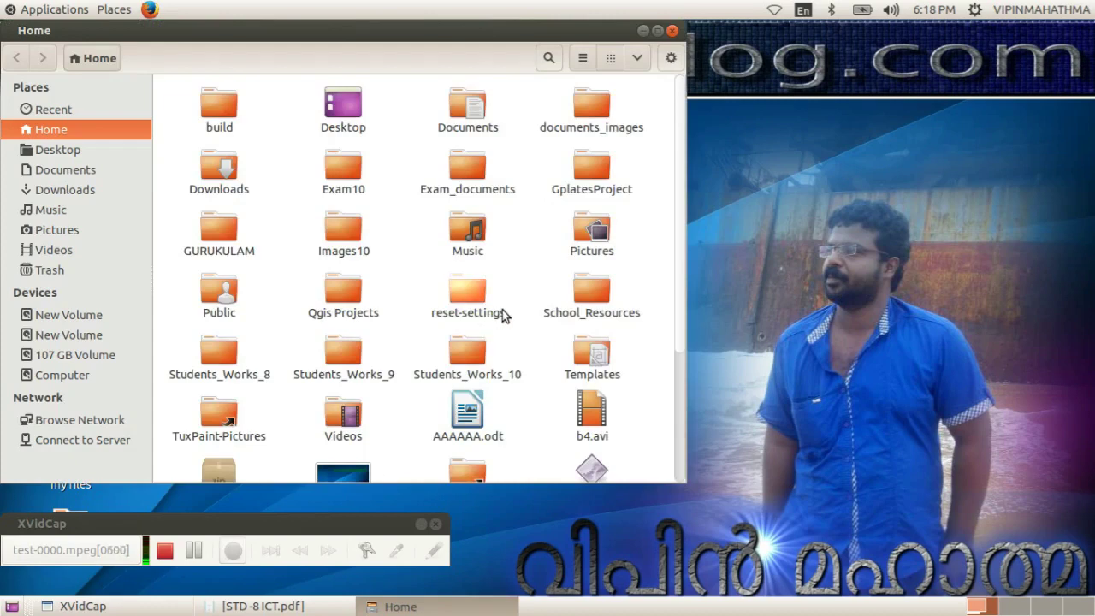
double_click(590, 294)
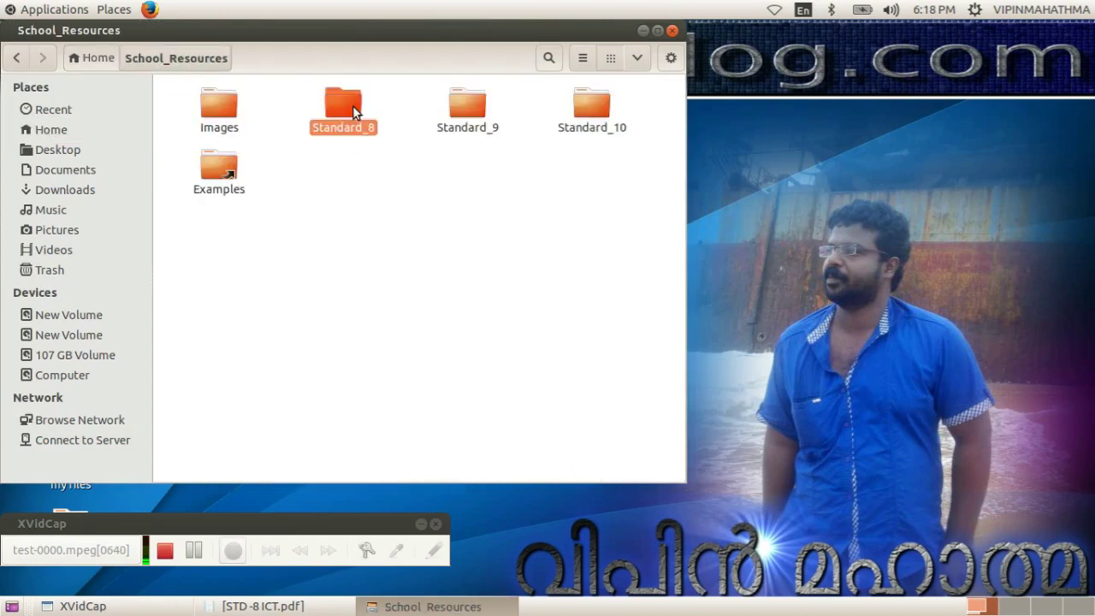
double_click(353, 106)
double_click(343, 107)
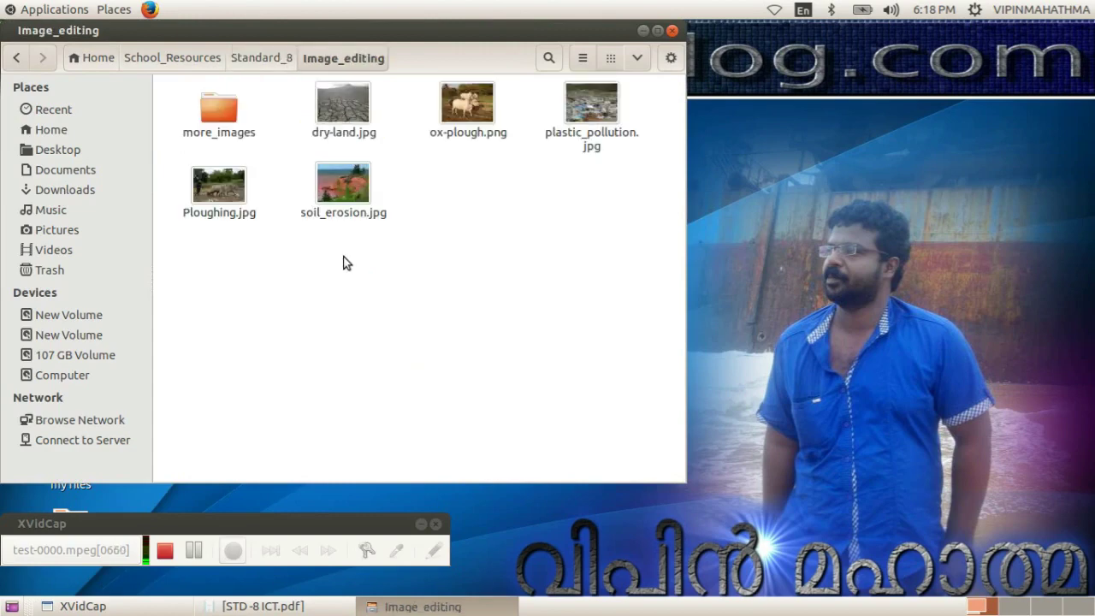
left_click(238, 196)
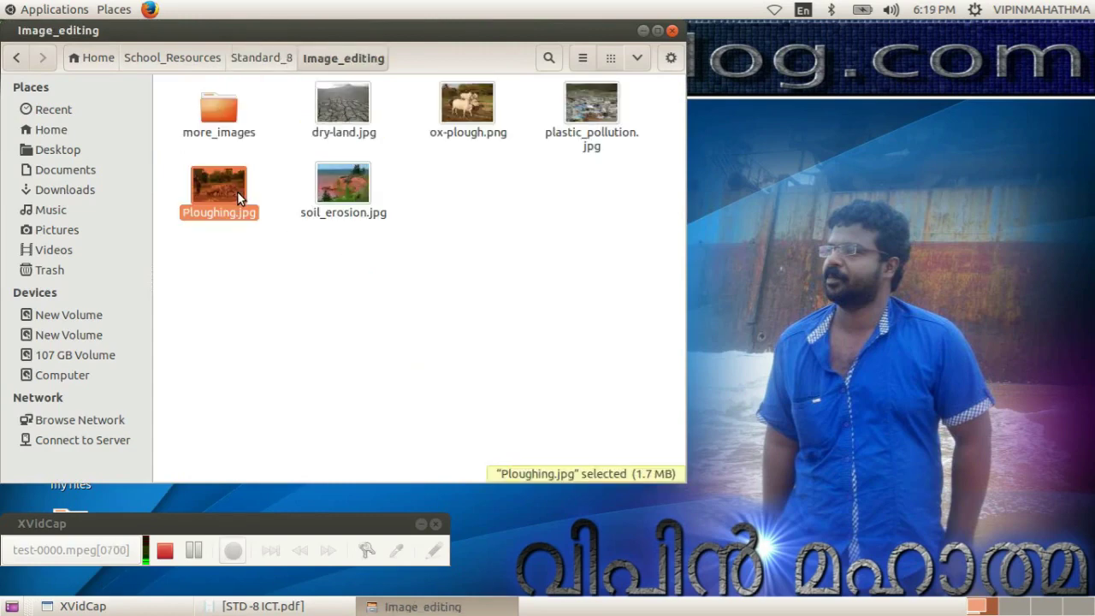
right_click(230, 177)
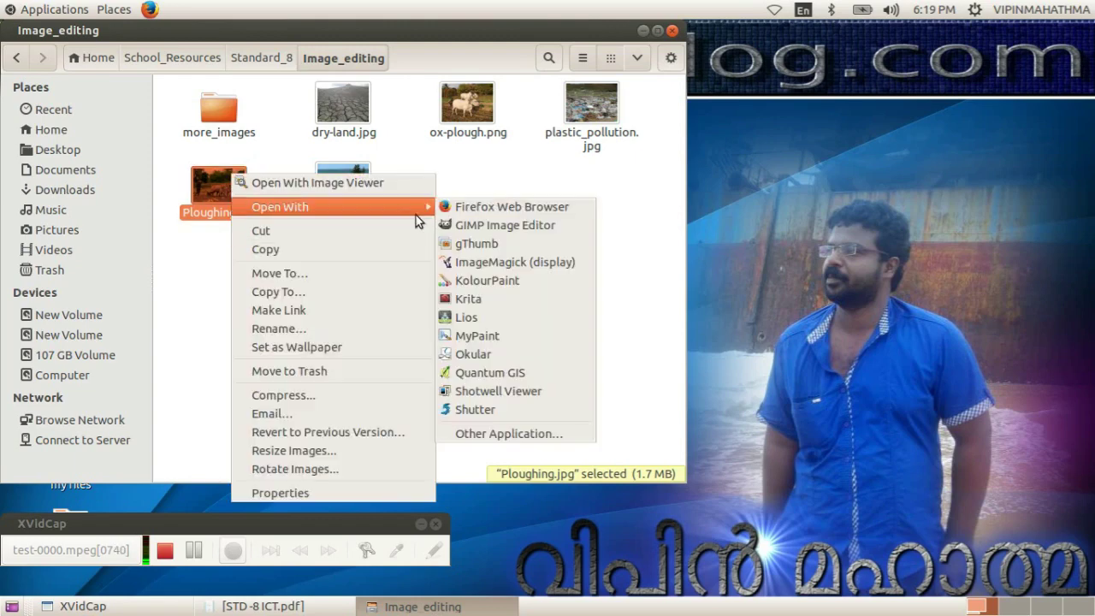
mouse_move(325, 207)
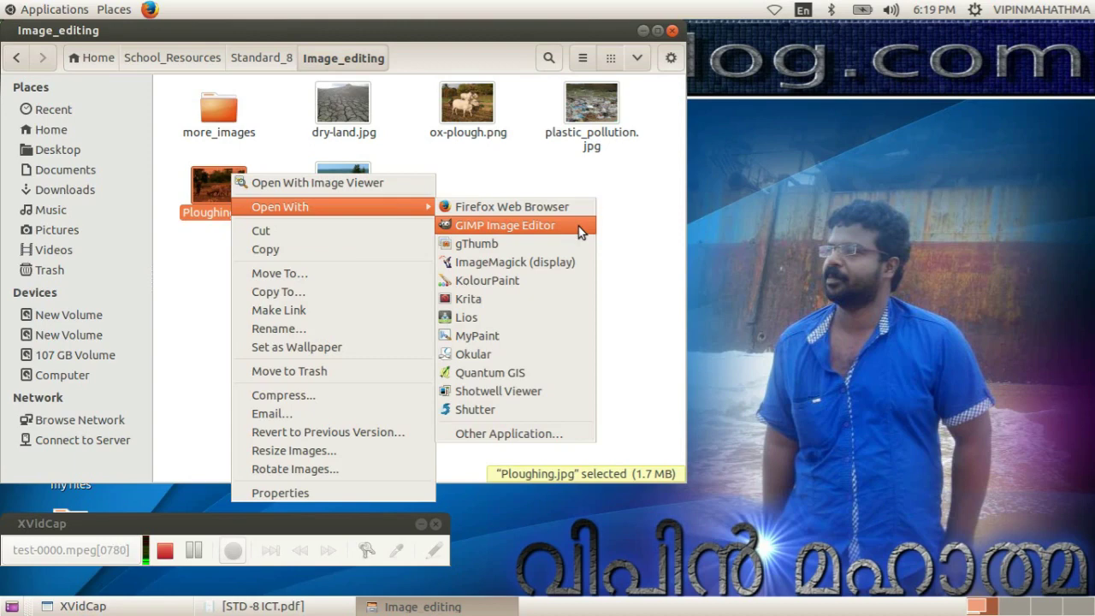
left_click(781, 161)
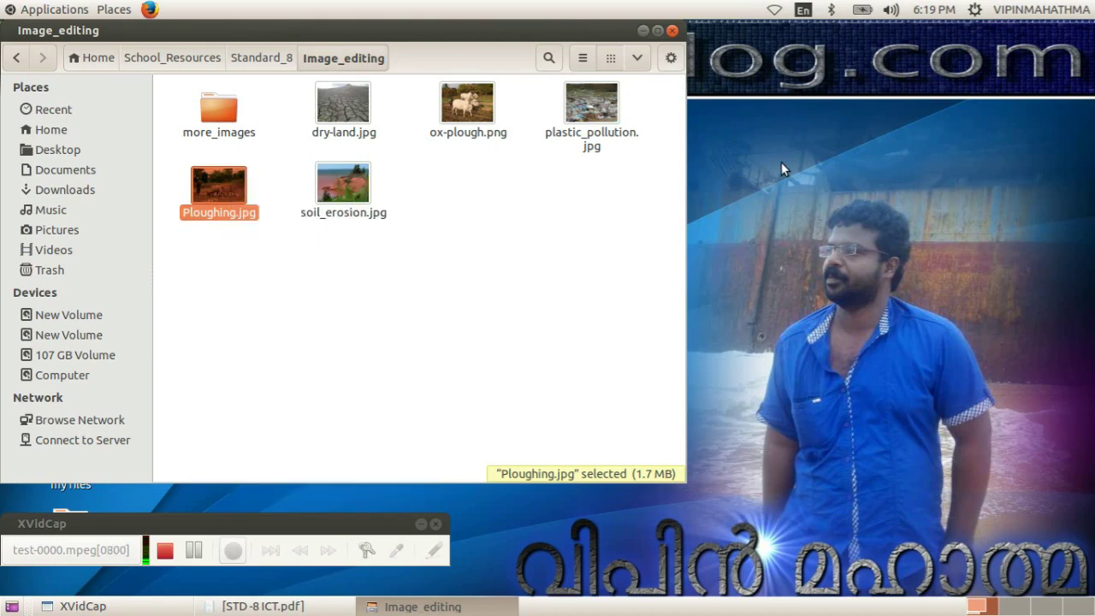
left_click(673, 30)
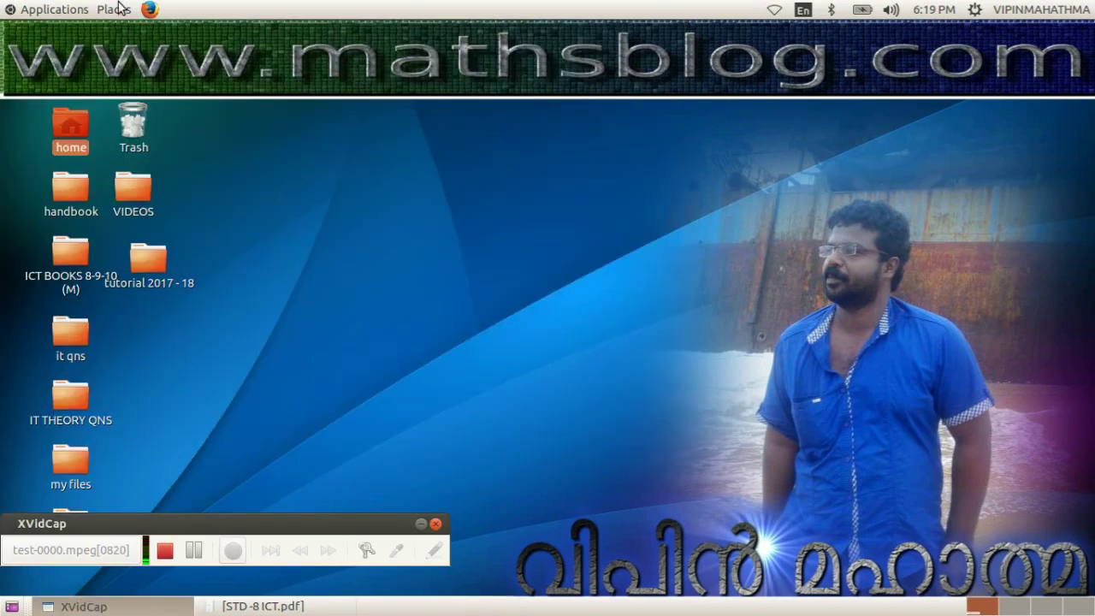
Launch GIMP Image Editor from Applications > Graphics and bring up its File menu.
left_click(37, 10)
mouse_move(51, 104)
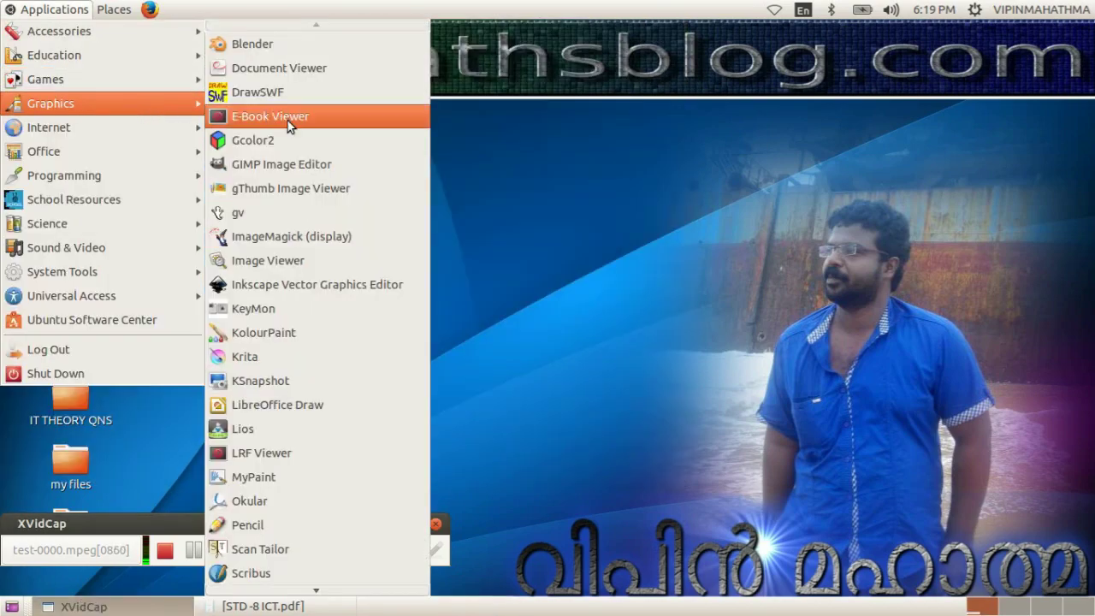
left_click(282, 164)
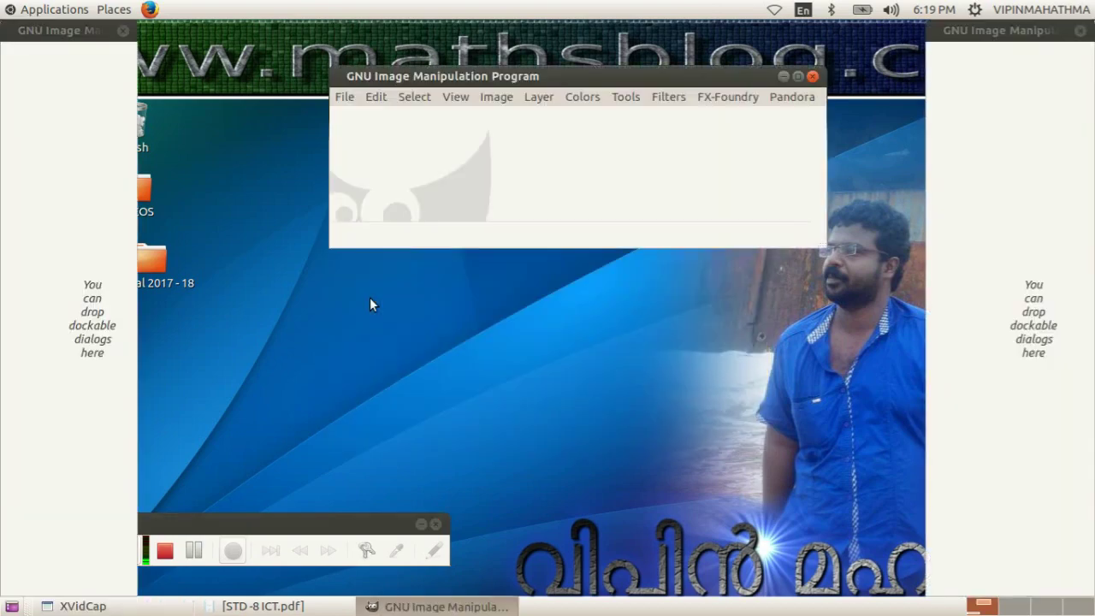
left_click(342, 97)
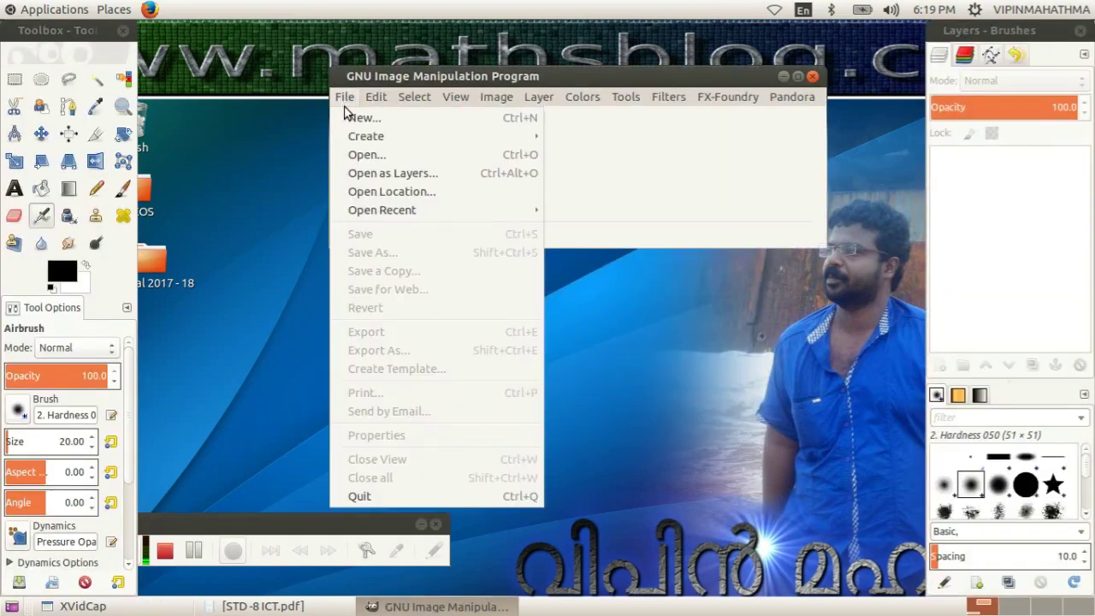
Open Ploughing.jpg from School_Resources/Standard_8/Image_editing in the home folder.
left_click(386, 154)
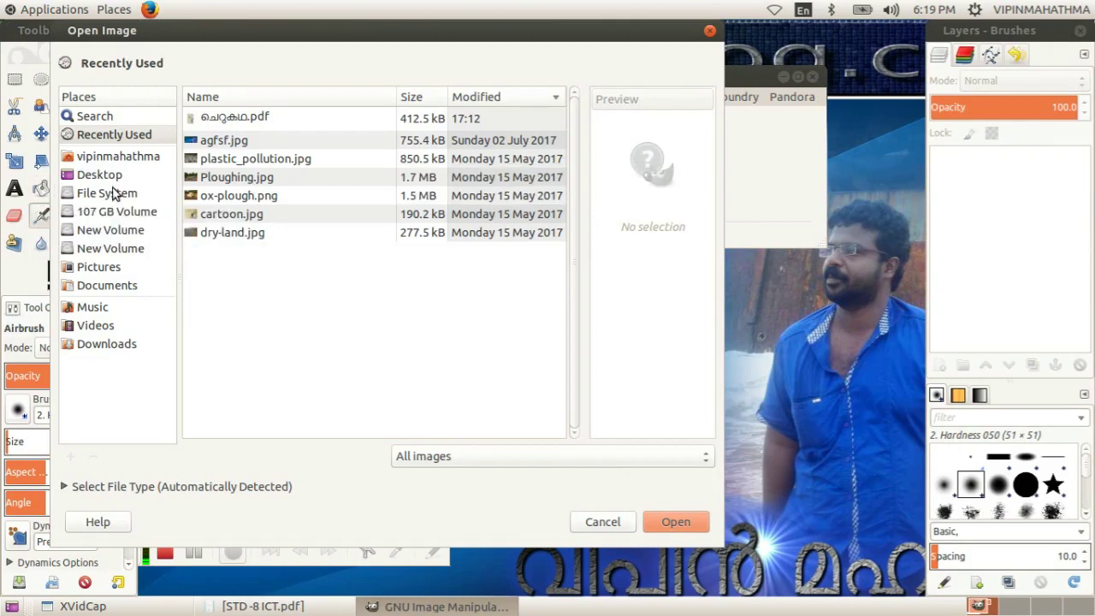
left_click(115, 158)
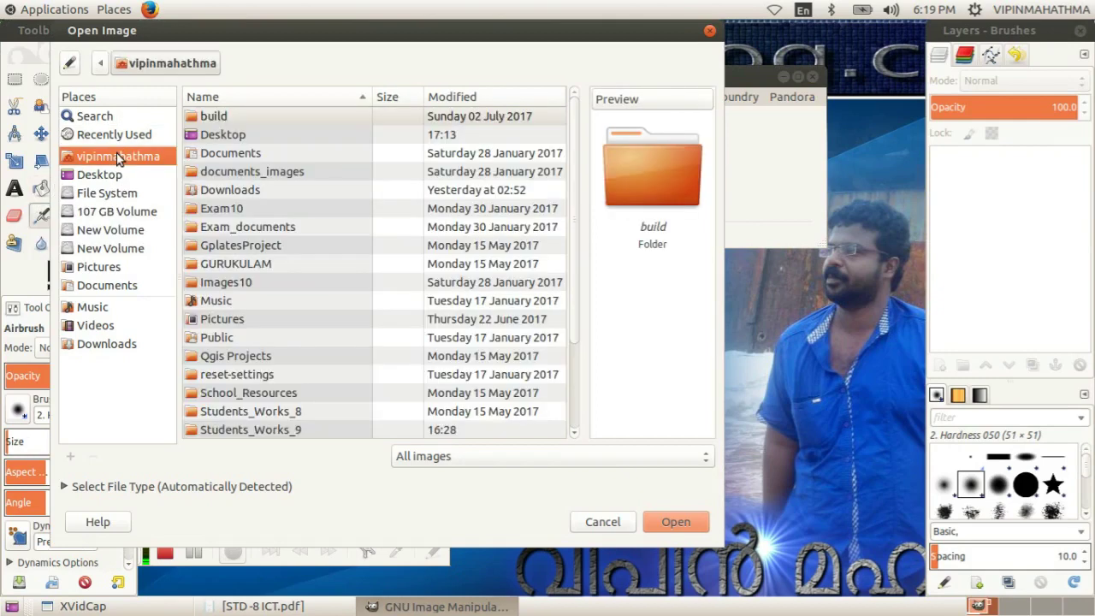
double_click(282, 395)
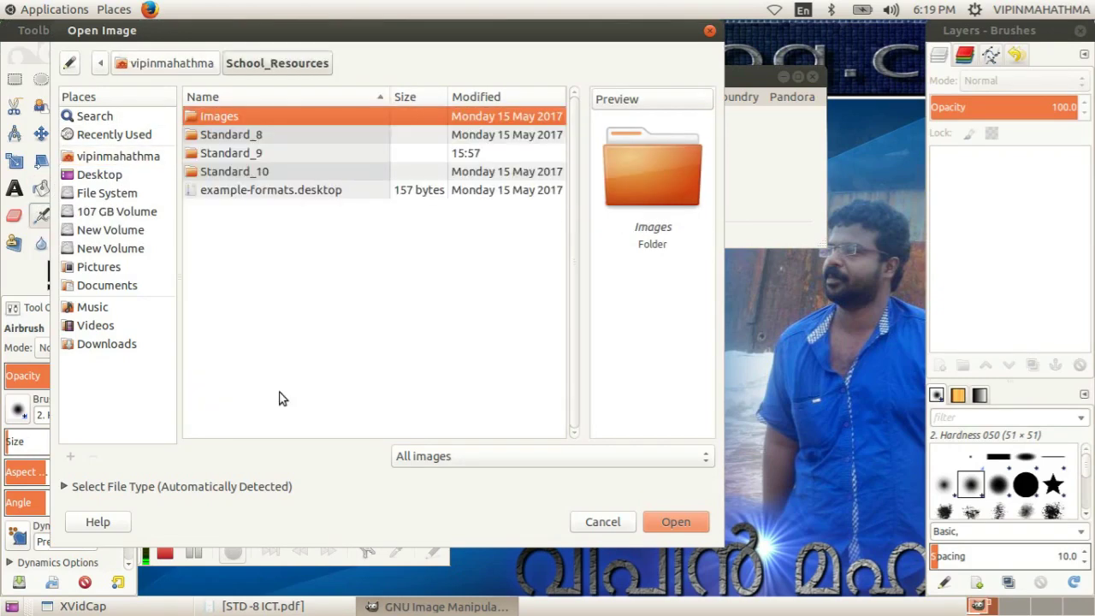
double_click(260, 135)
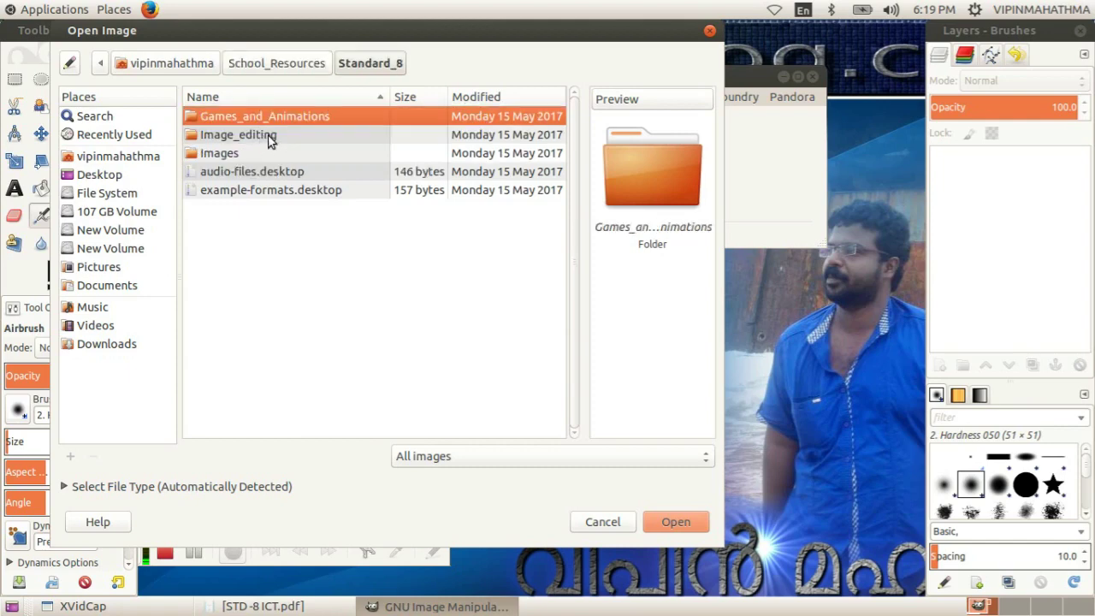
double_click(267, 137)
left_click(264, 196)
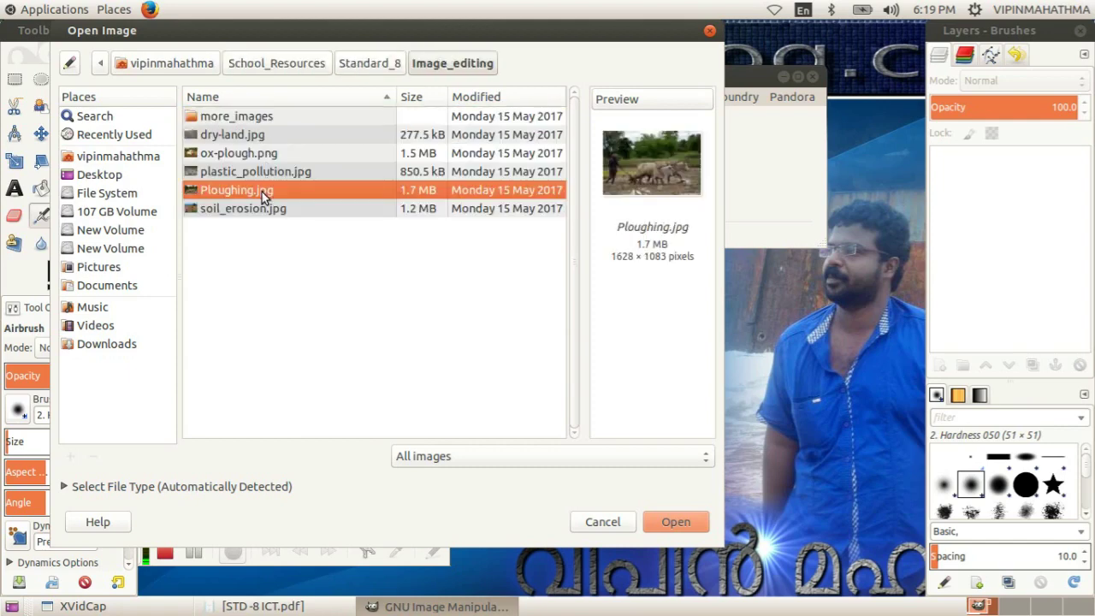
left_click(262, 171)
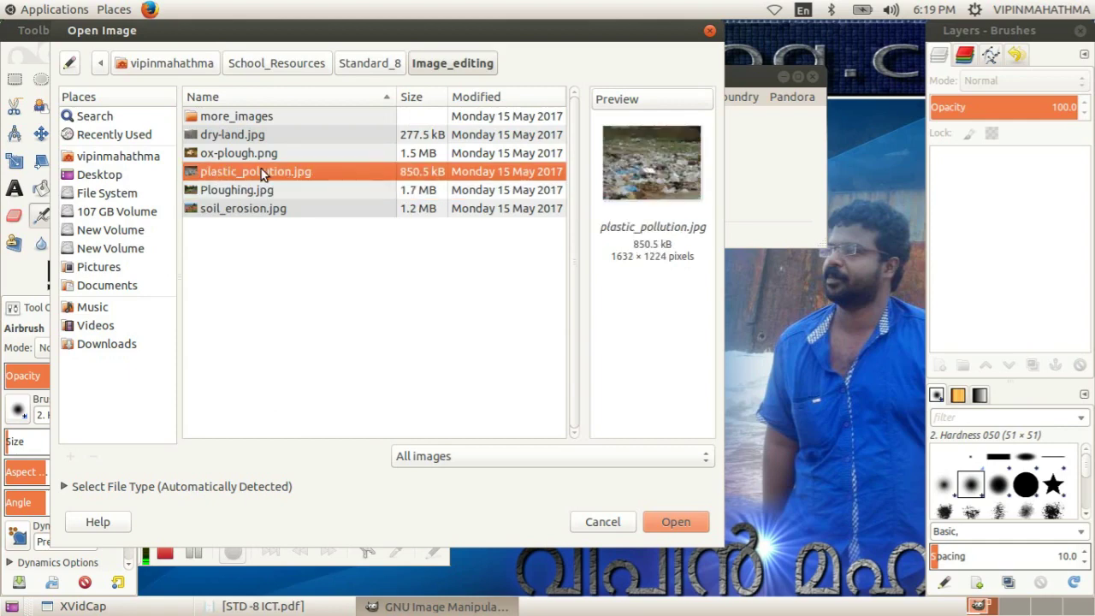
left_click(255, 192)
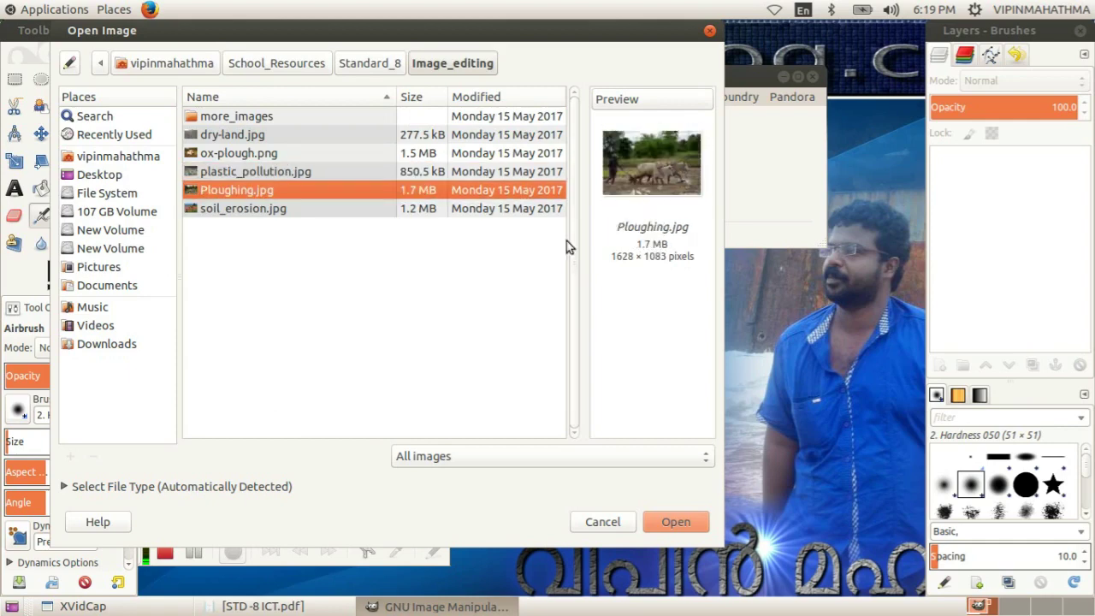
left_click(693, 522)
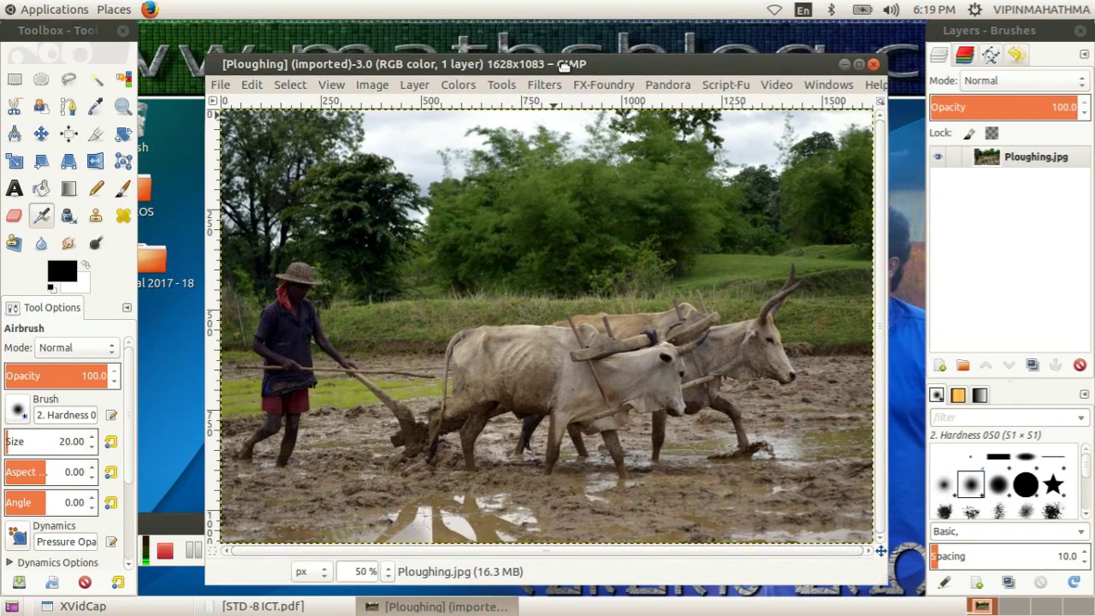
Nudge the Ploughing photo window into place and bring up the Image menu.
left_click_drag(563, 65, 571, 72)
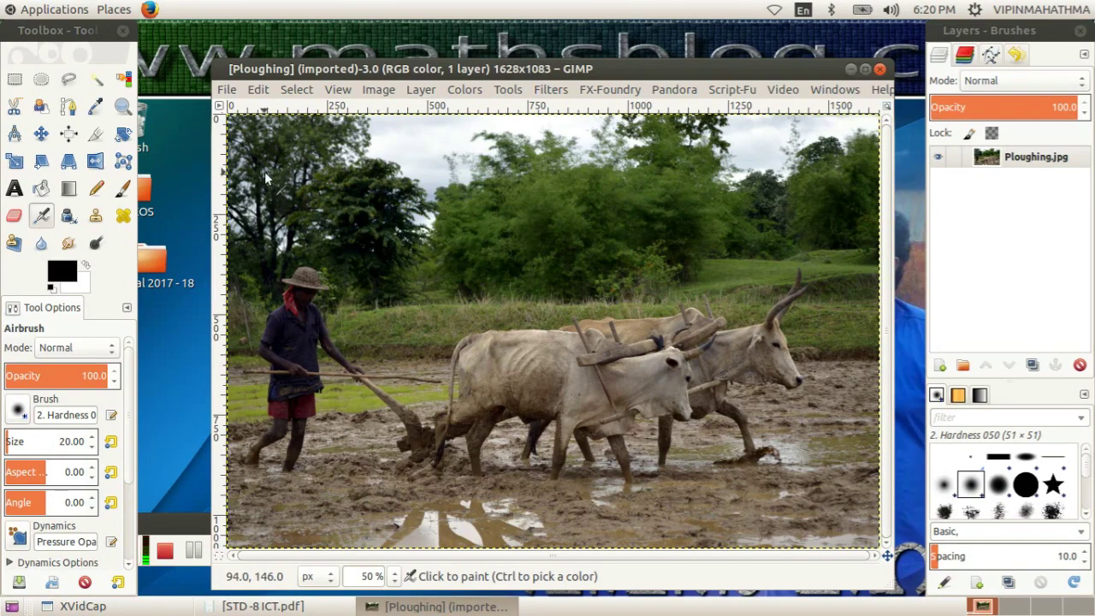
left_click(379, 90)
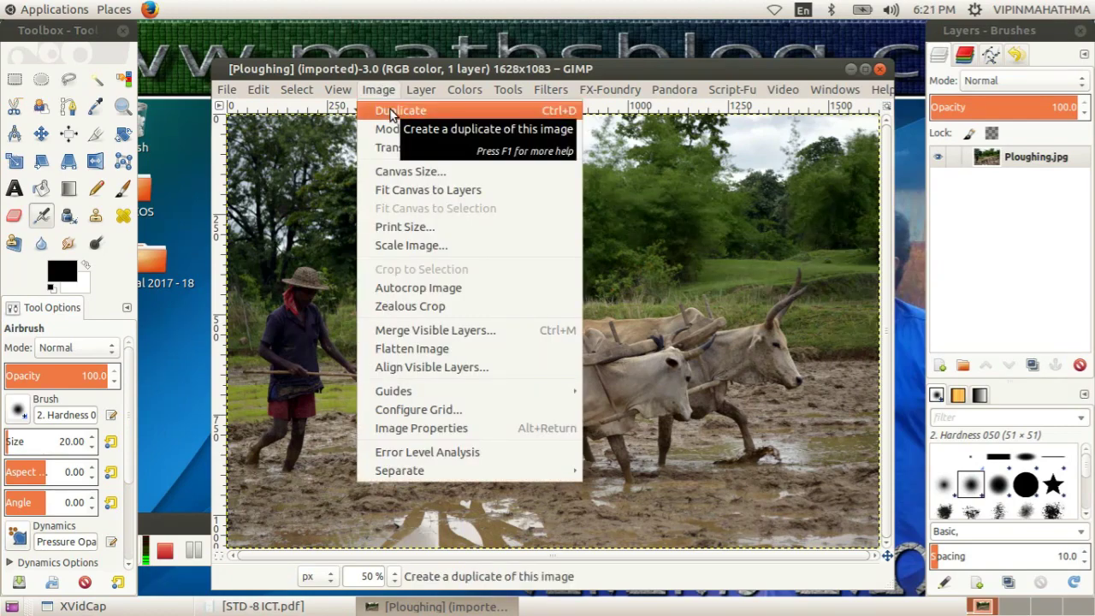
Duplicate the ploughing photo, close the original, and reposition the Untitled copy's window.
left_click(391, 111)
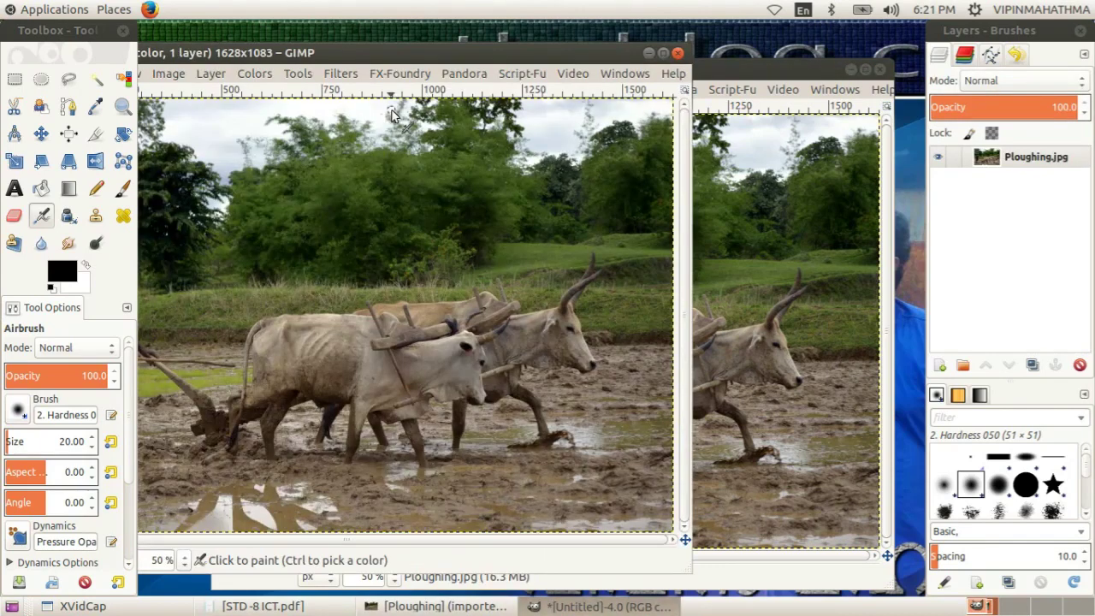
mouse_move(349, 53)
left_mouse_down()
mouse_move(598, 170)
mouse_move(585, 167)
left_mouse_up()
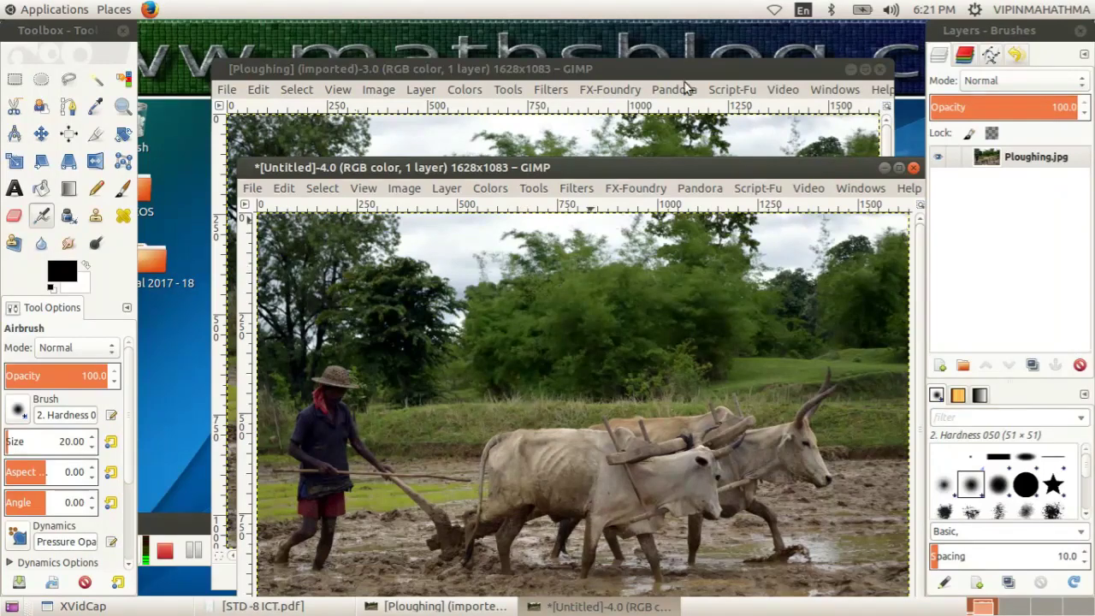
left_click(880, 69)
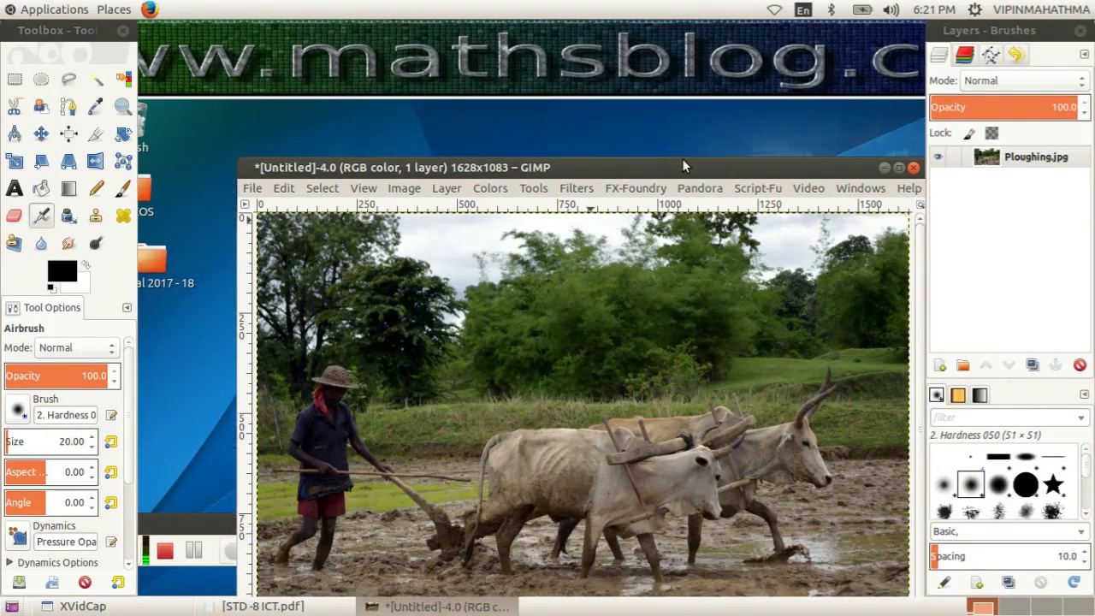
mouse_move(680, 164)
left_mouse_down()
mouse_move(631, 121)
mouse_move(635, 93)
left_mouse_up()
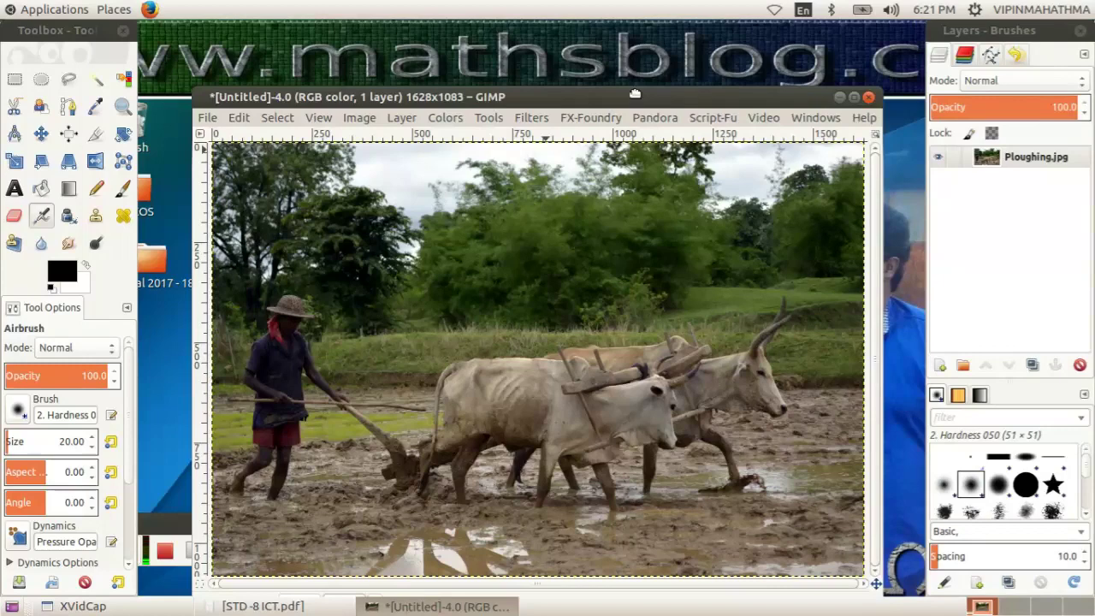
left_click_drag(635, 92, 635, 75)
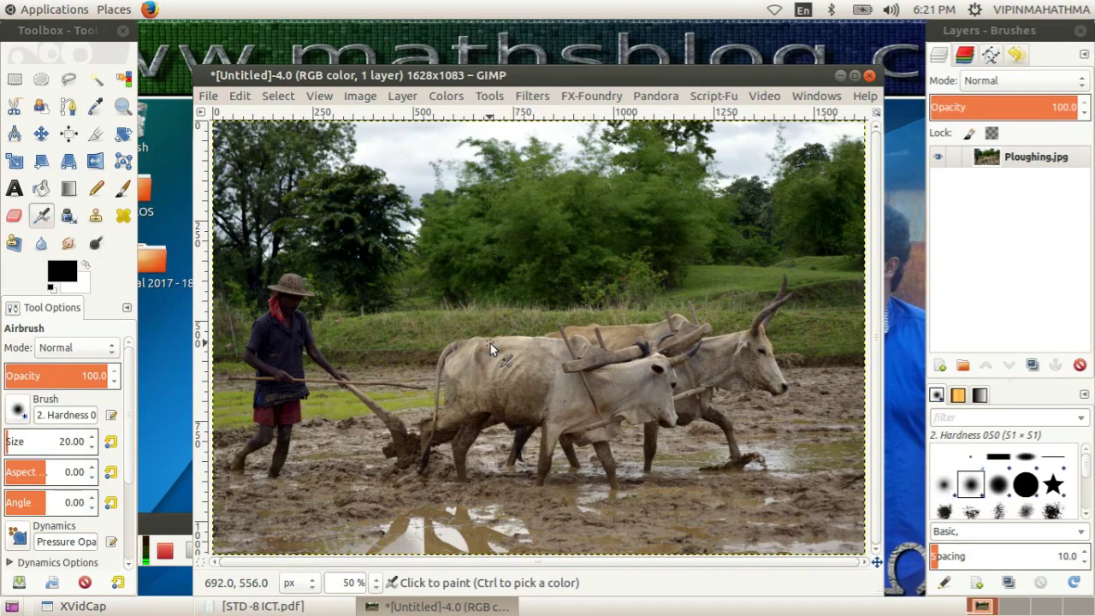
left_click(127, 609)
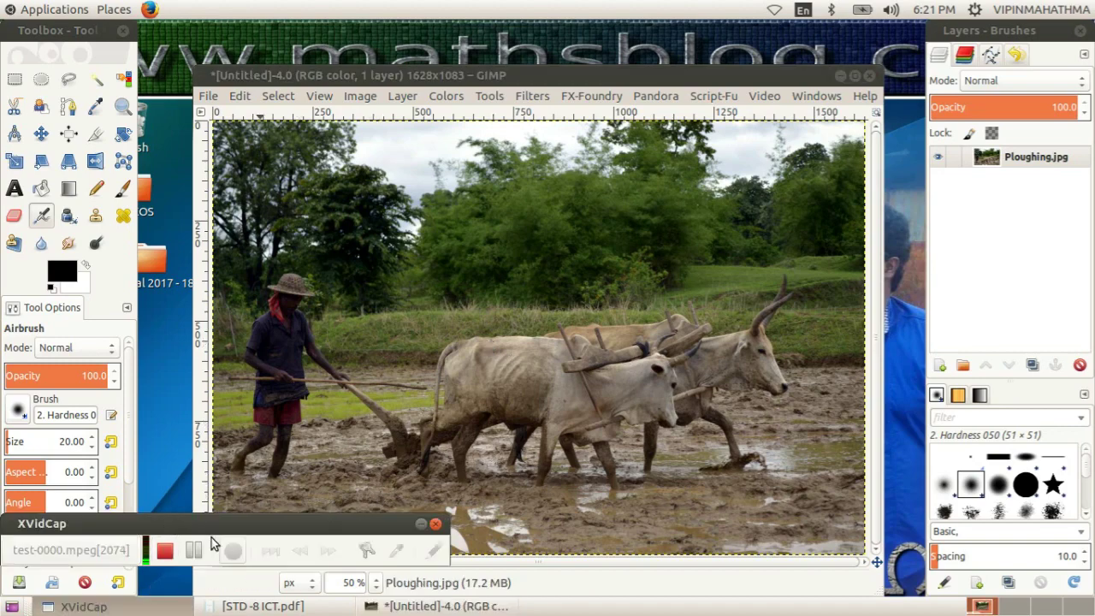
Crop the Untitled copy around the farmer and oxen to 1418×650 pixels.
left_click(414, 77)
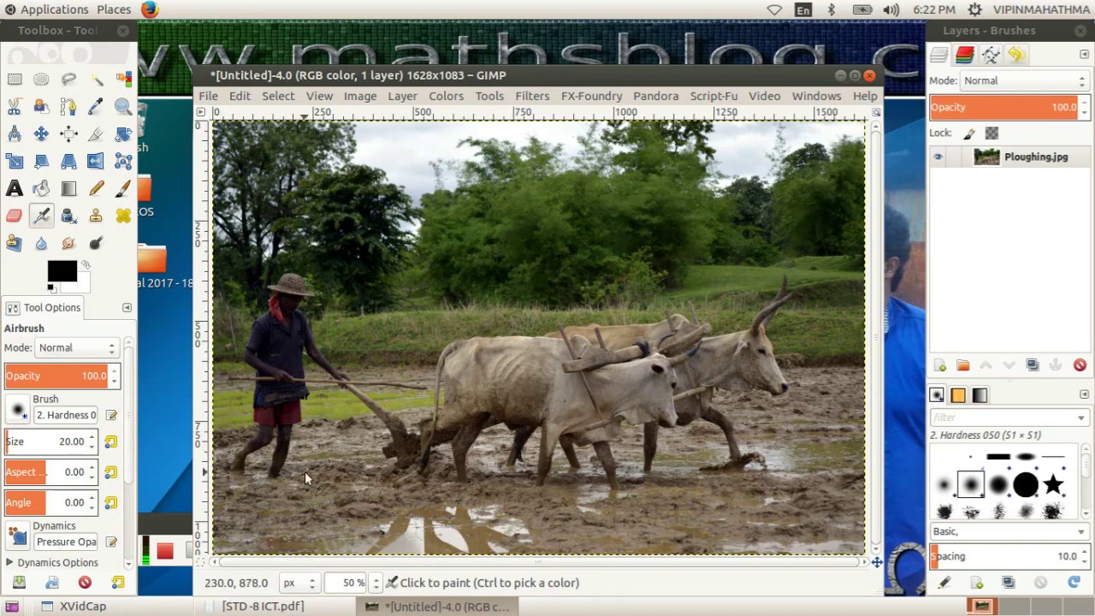
left_click(97, 145)
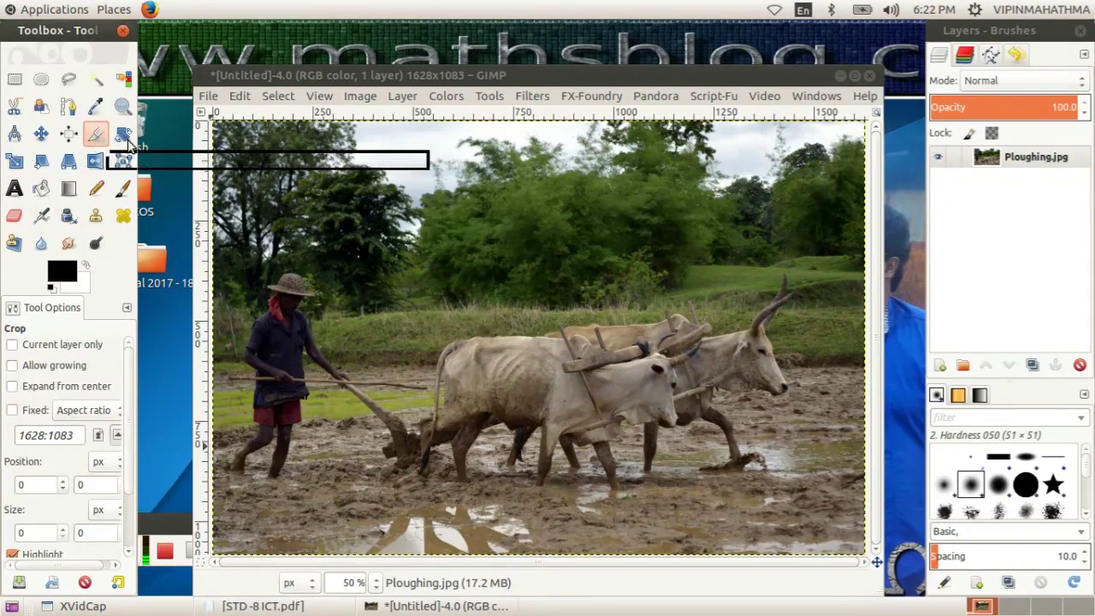
mouse_move(239, 250)
left_mouse_down()
mouse_move(517, 451)
mouse_move(806, 508)
left_mouse_up()
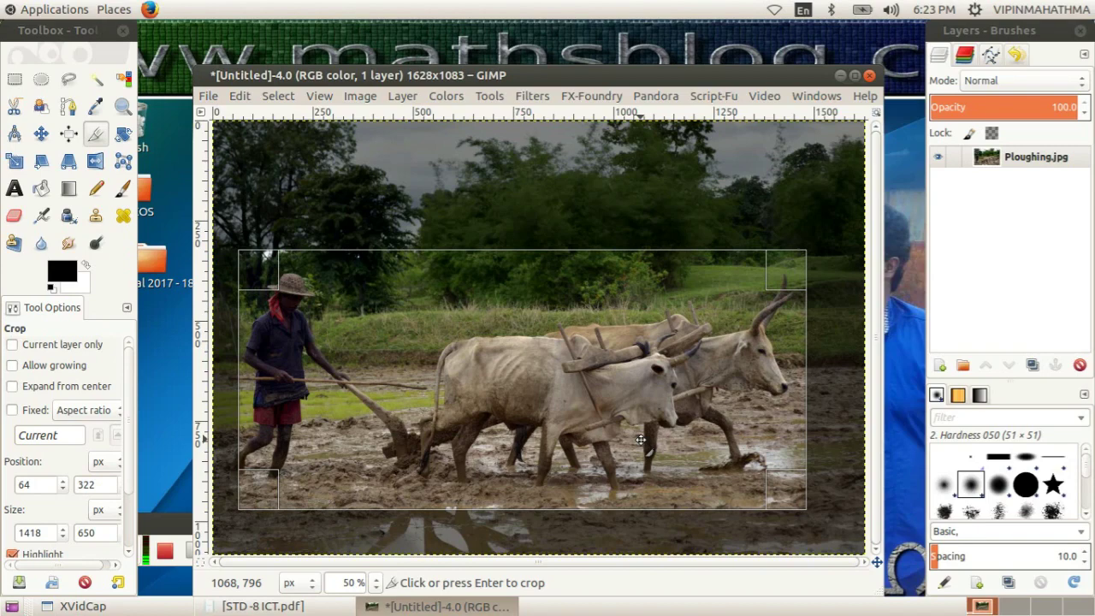
left_click(640, 440)
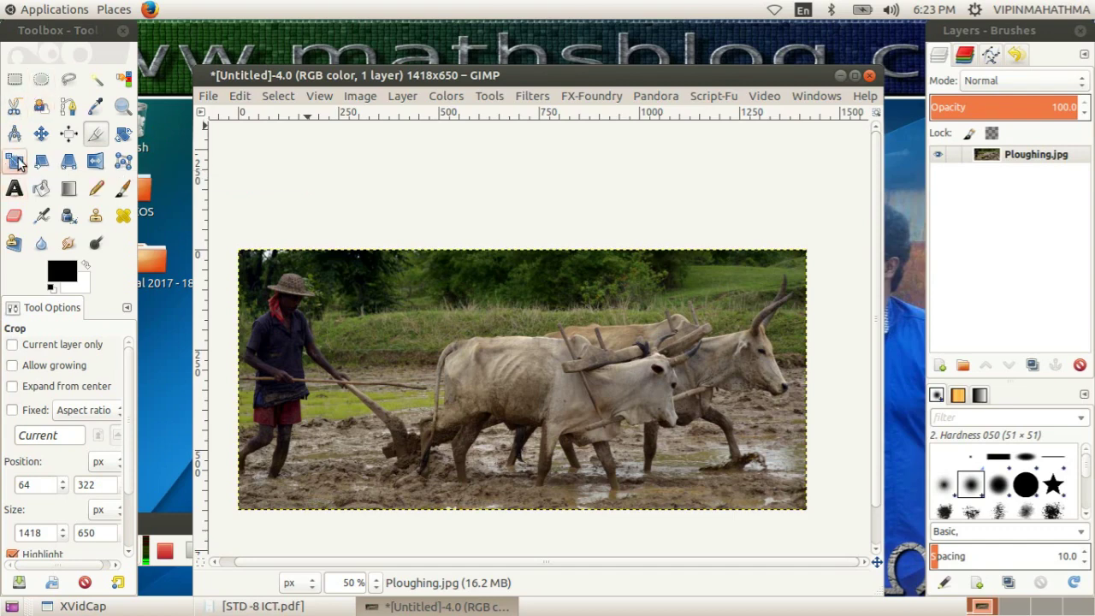
left_click(17, 162)
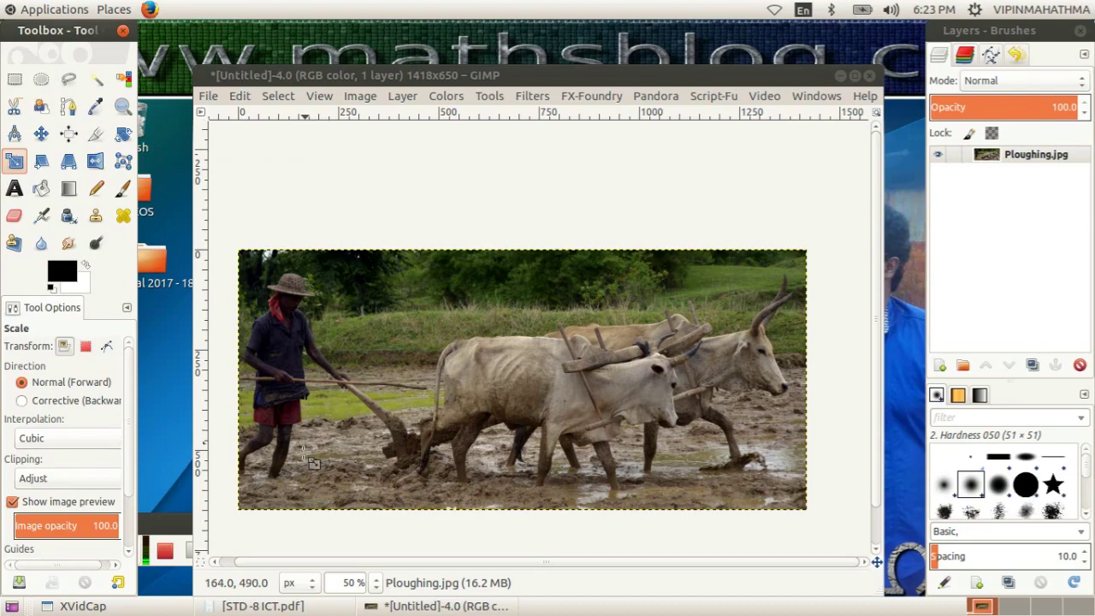
left_click(283, 487)
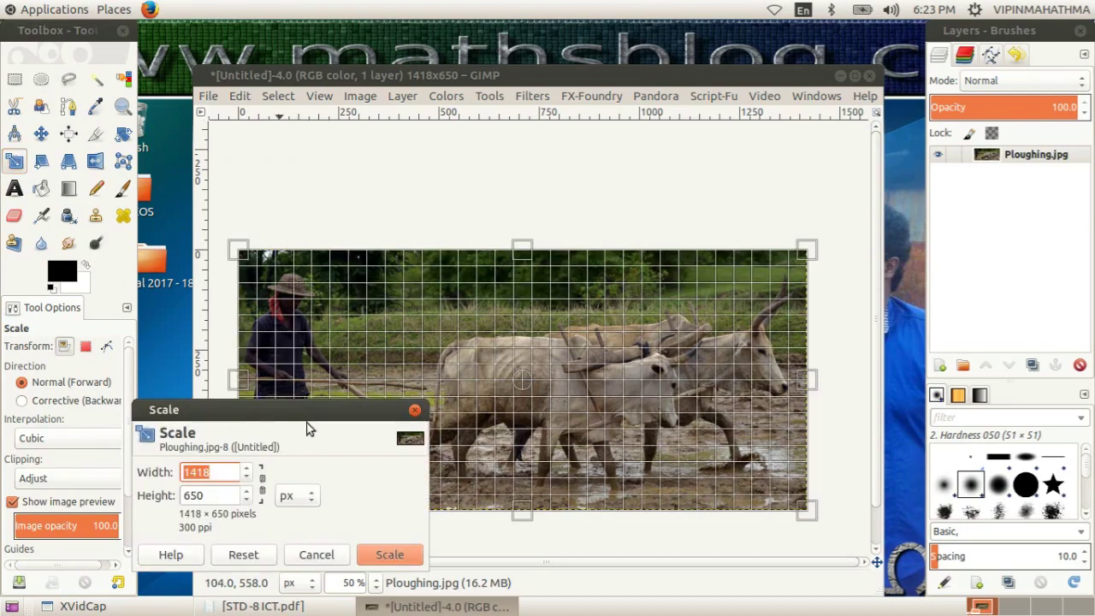
left_click_drag(308, 409, 213, 111)
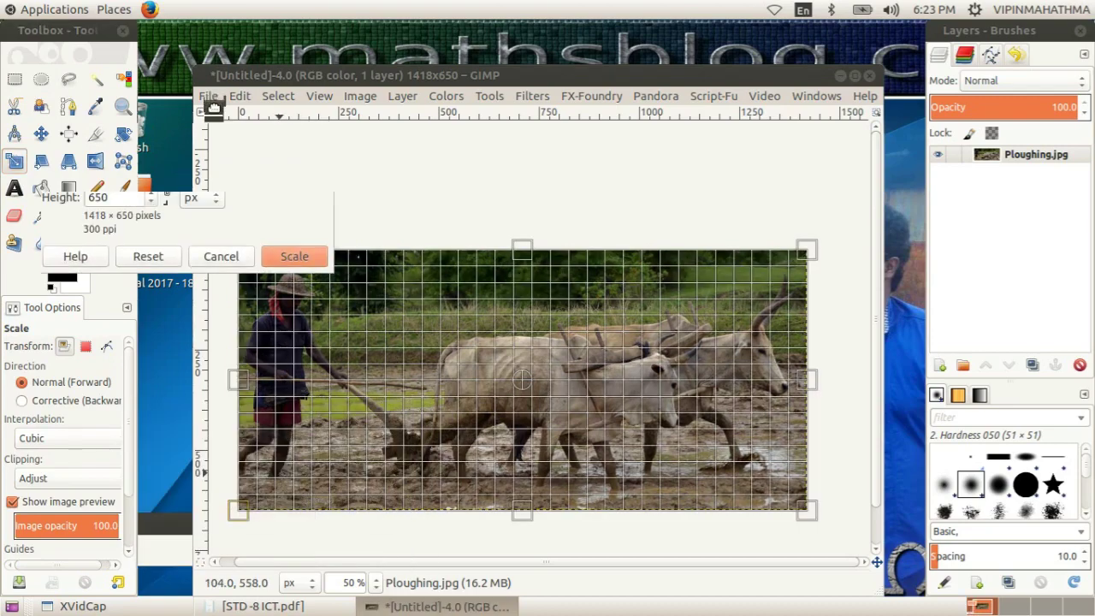
left_click(124, 174)
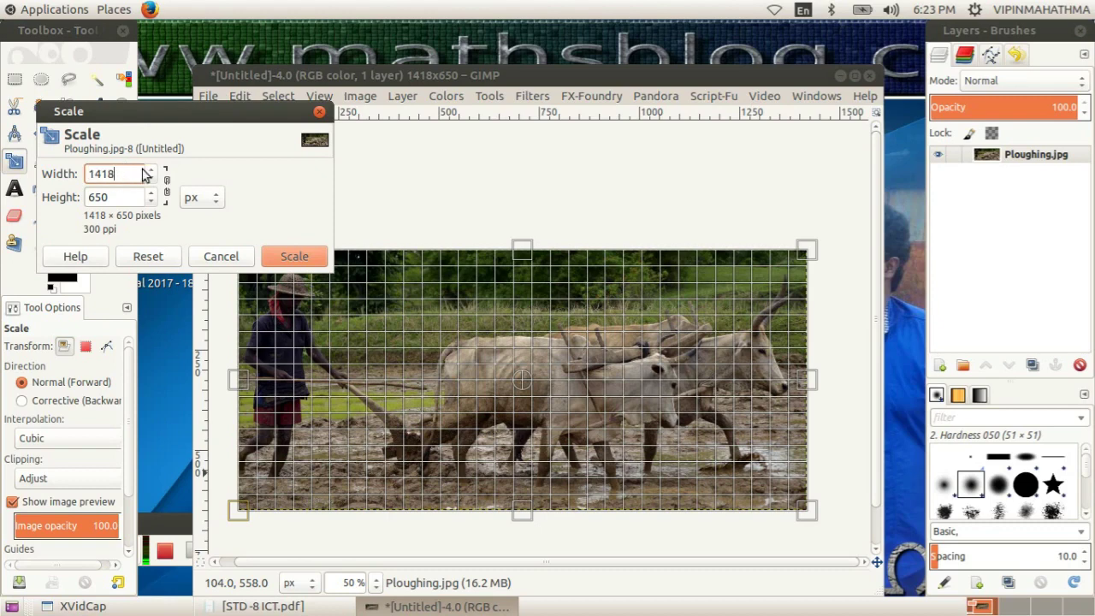
double_click(124, 173)
type("300")
double_click(96, 197)
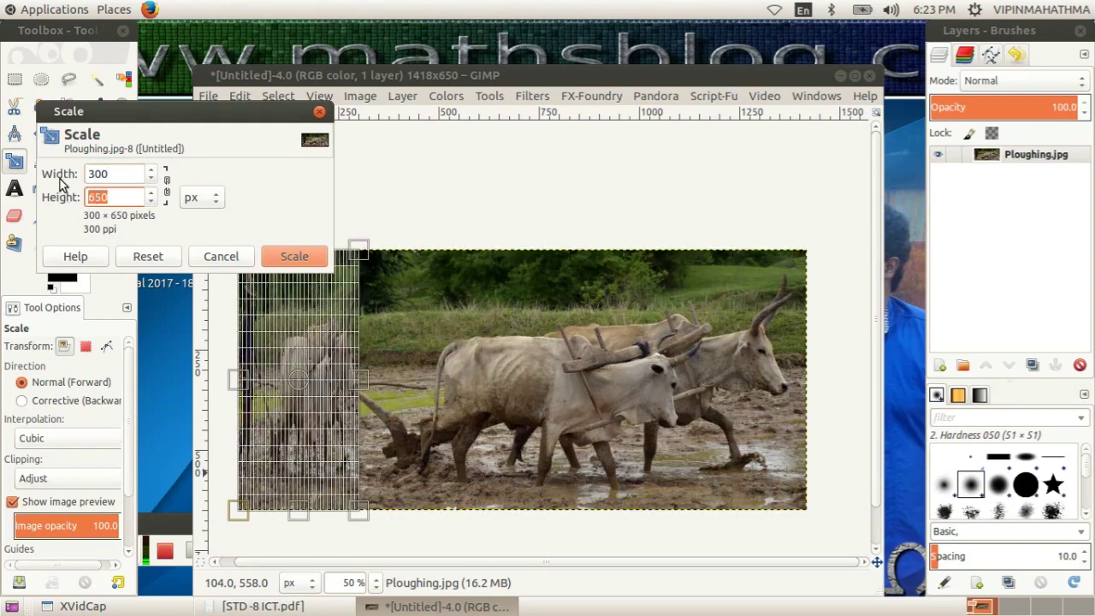
type("150")
left_click(296, 257)
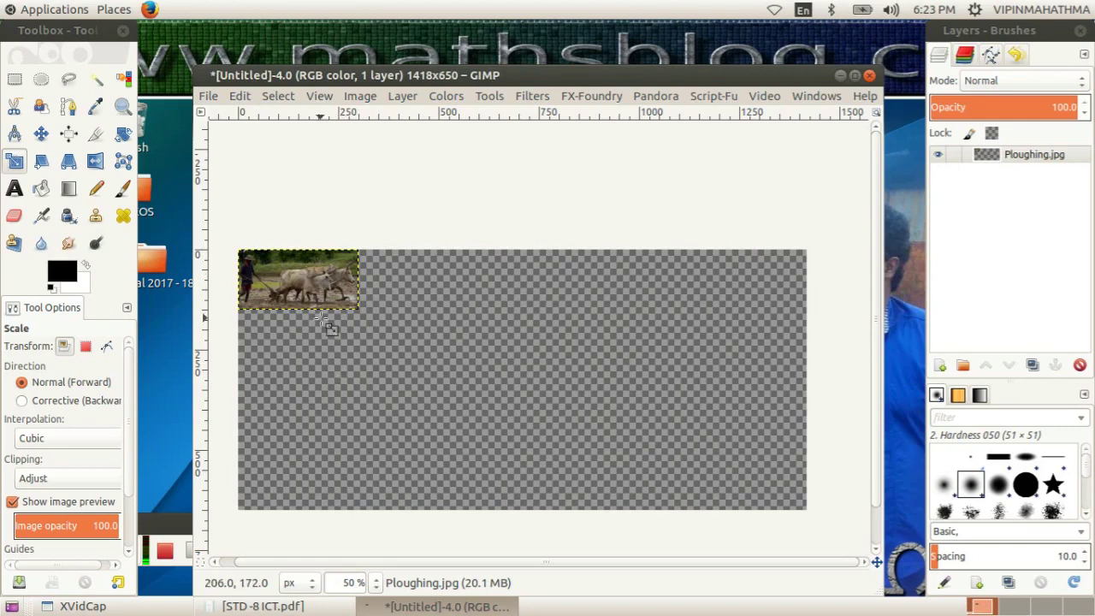
key("ctrl+z")
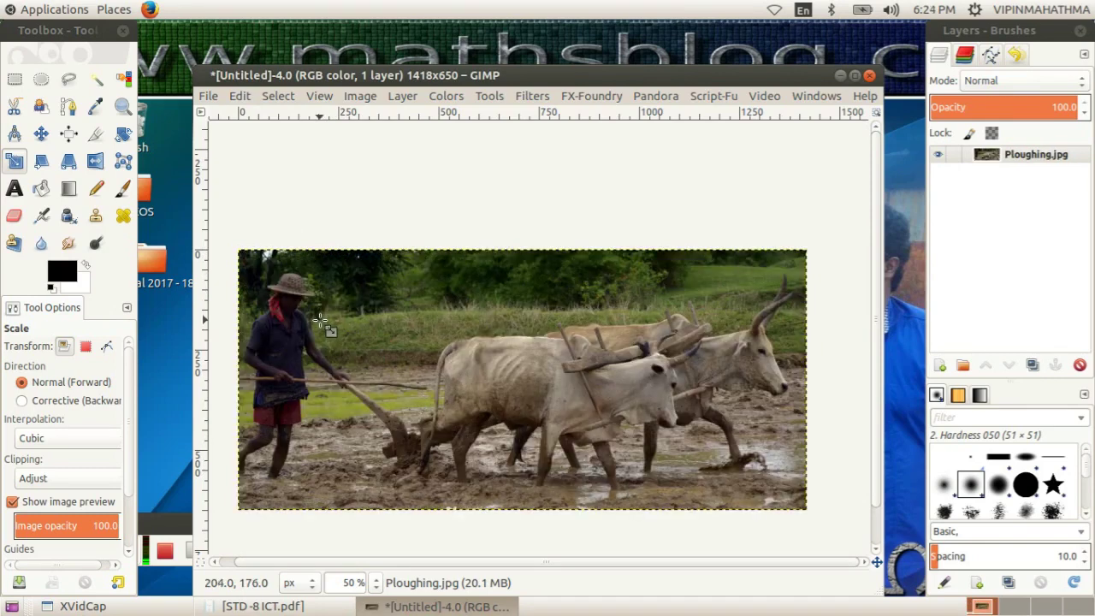
Trial-scale the photo layer proportionally to 912×416, then undo it.
left_click(326, 324)
left_click_drag(305, 406, 189, 68)
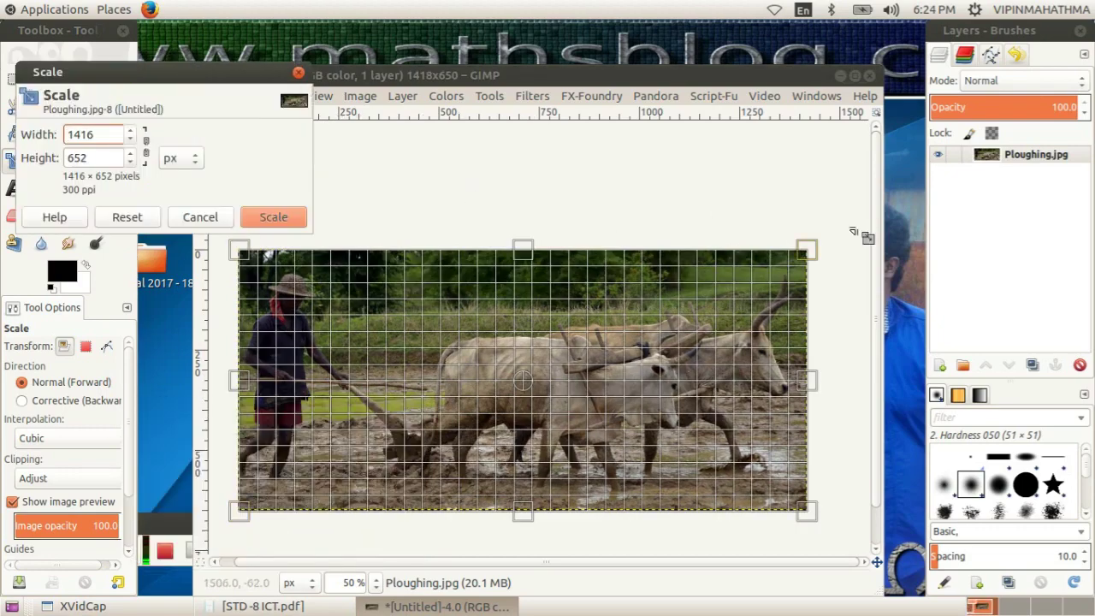
left_click_drag(816, 258, 615, 353)
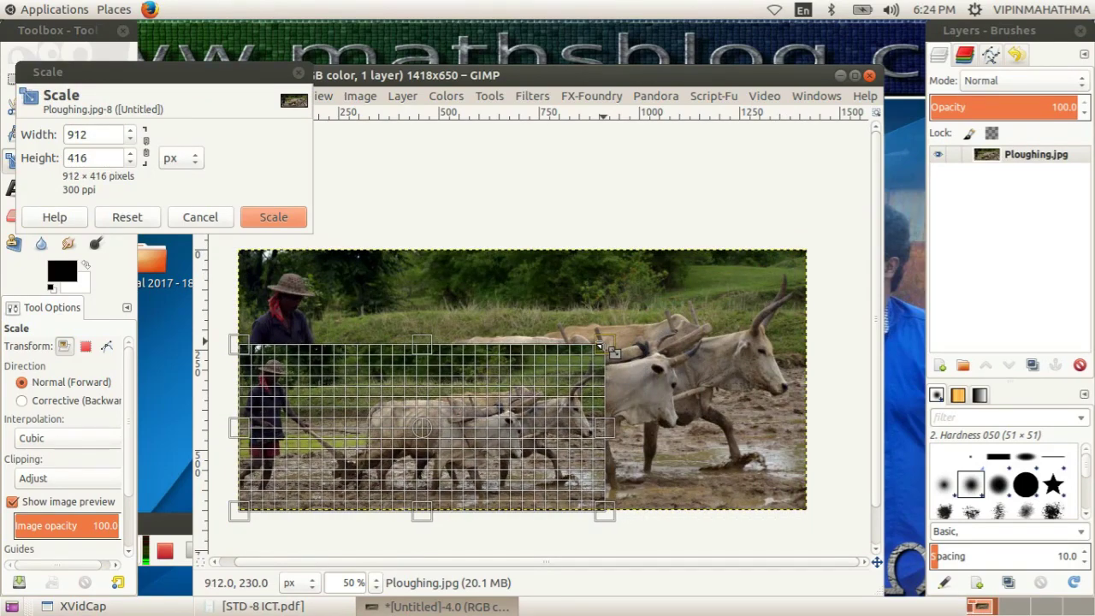
left_click(283, 214)
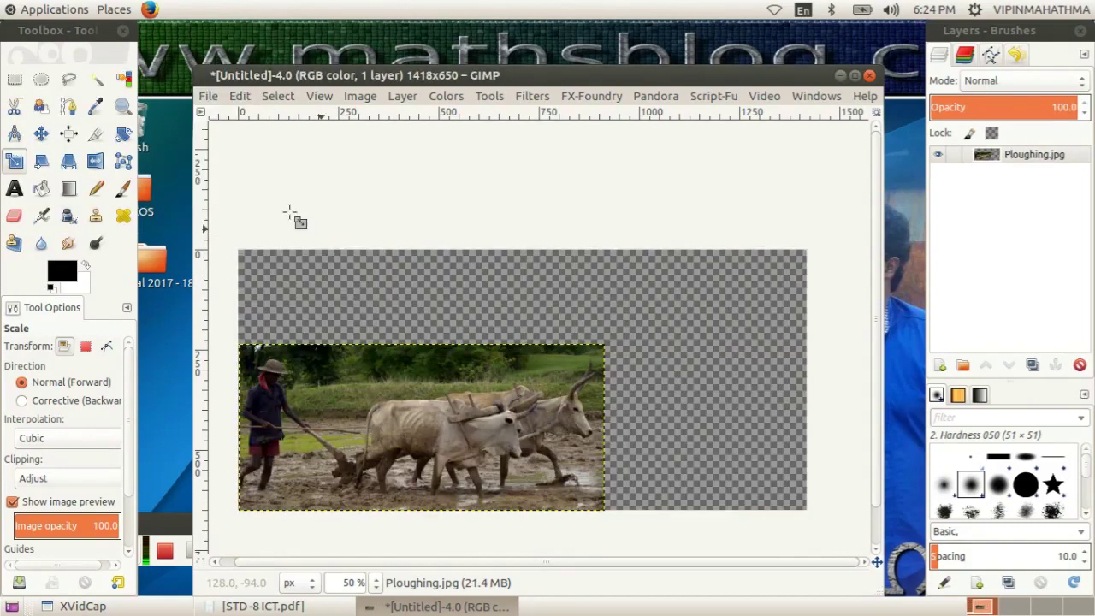
key("ctrl+z")
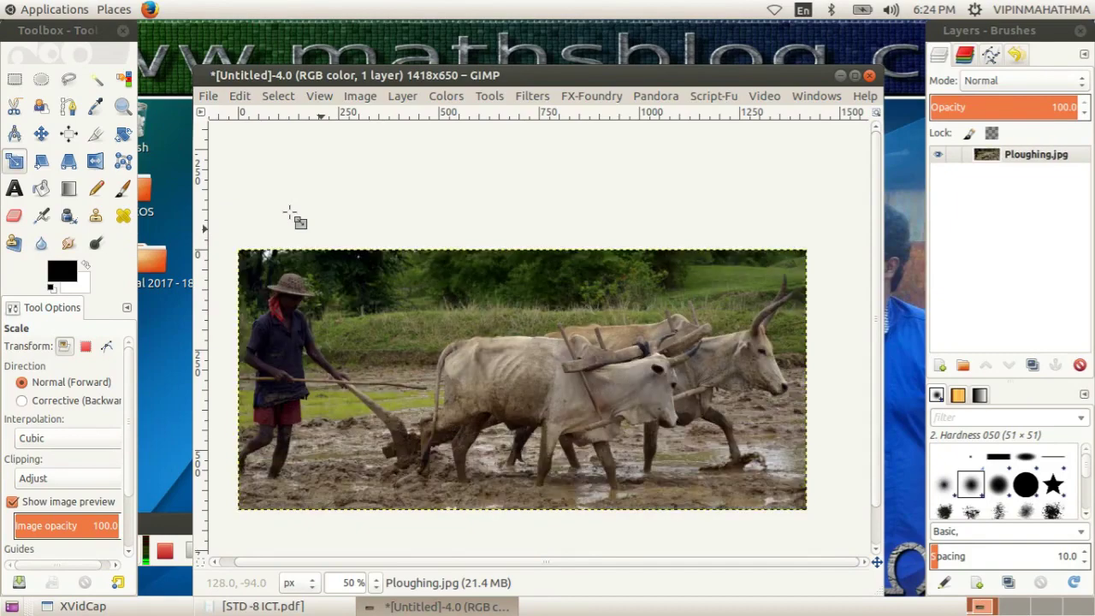
Trial-squash the layer to 1394×356, then undo so it fills the 1418×650 canvas.
left_click(355, 401)
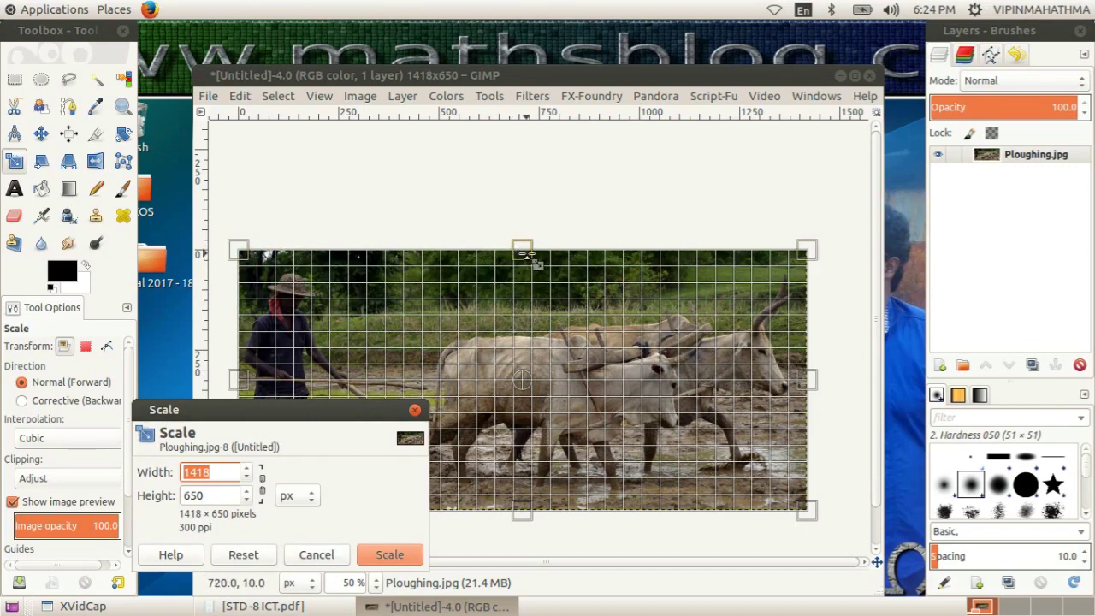
left_click_drag(801, 250, 794, 366)
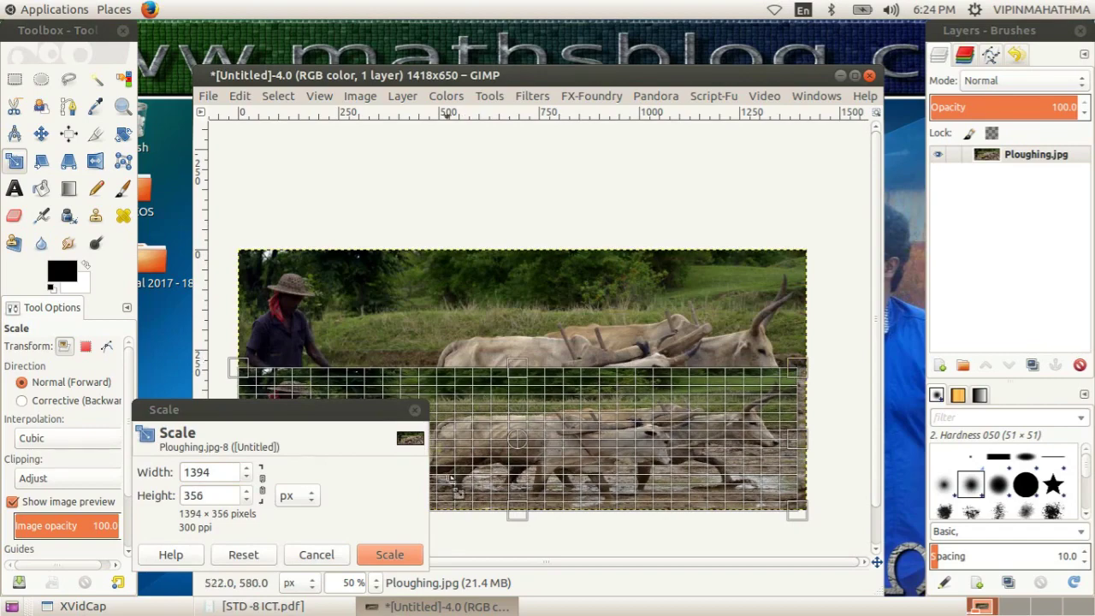
left_click(390, 555)
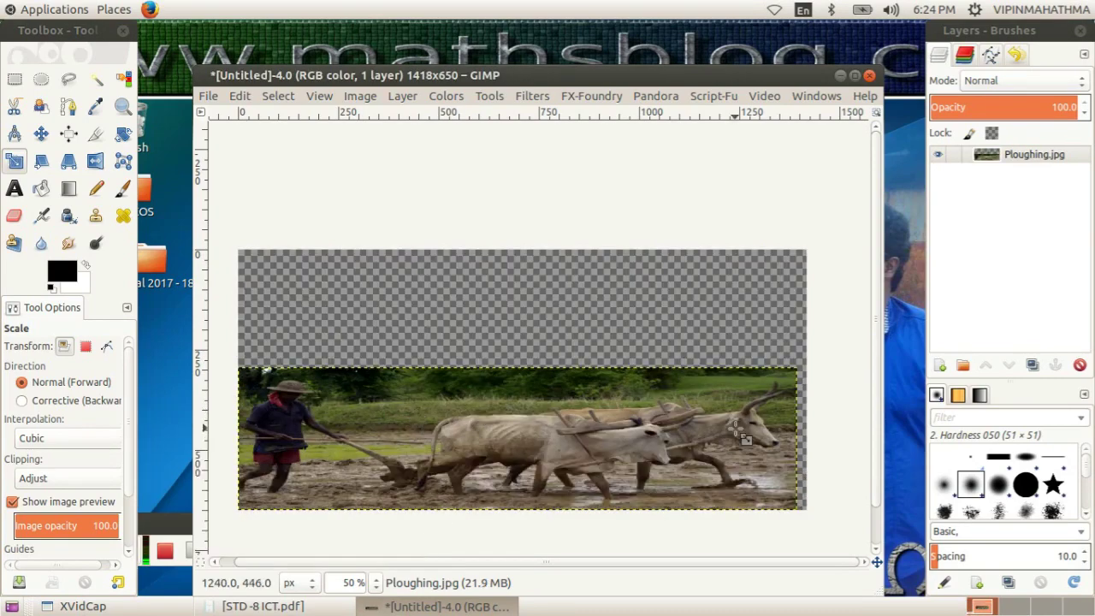
key("ctrl+z")
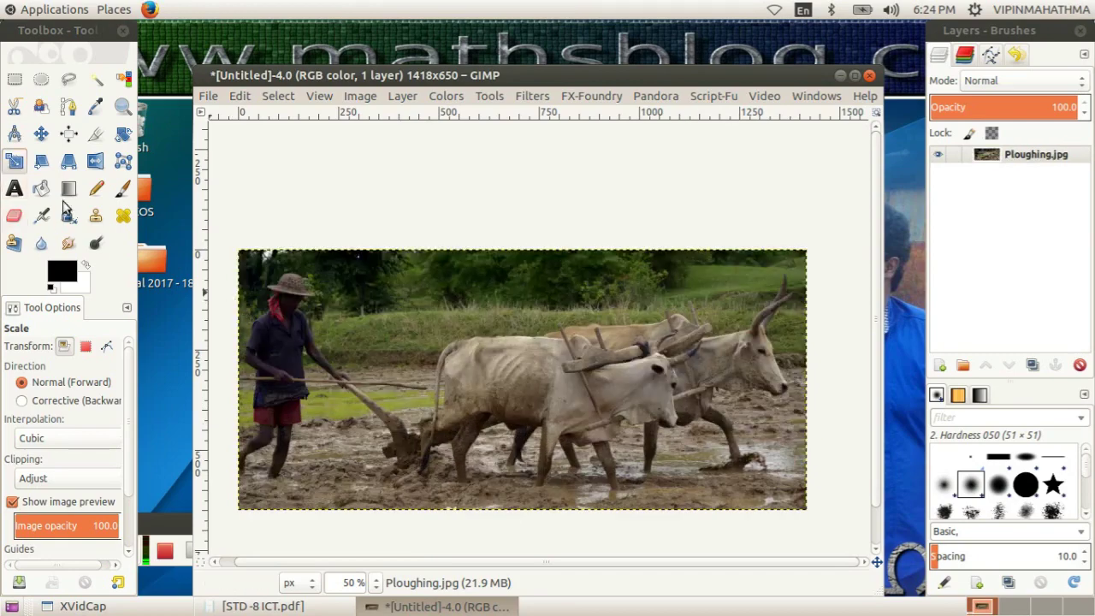
left_click(287, 375)
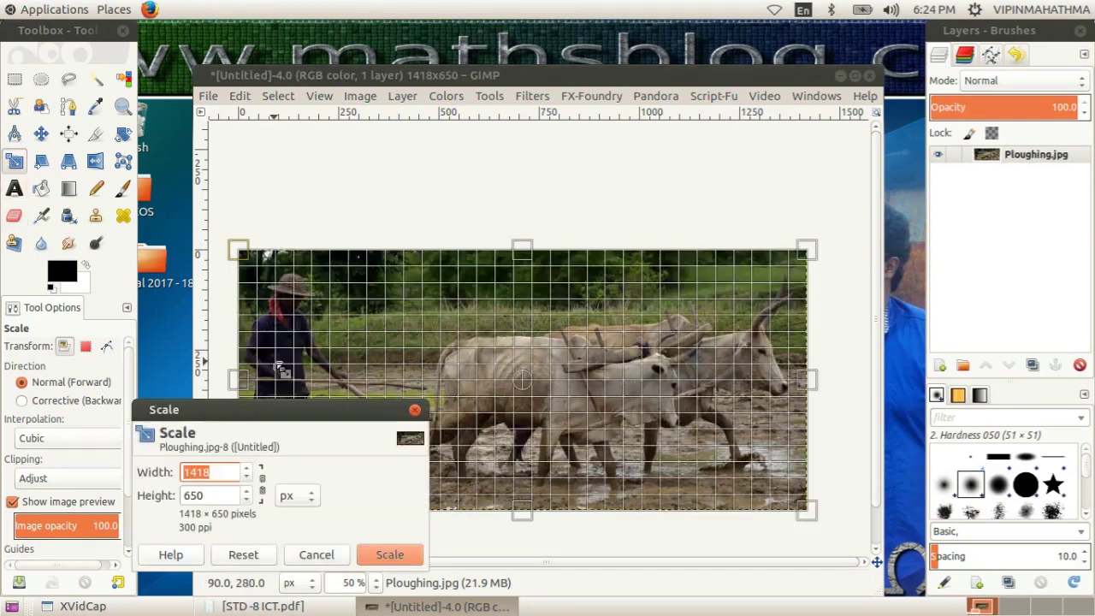
With width and height linked, scale the photo layer down to 873×400 pixels.
left_click(263, 486)
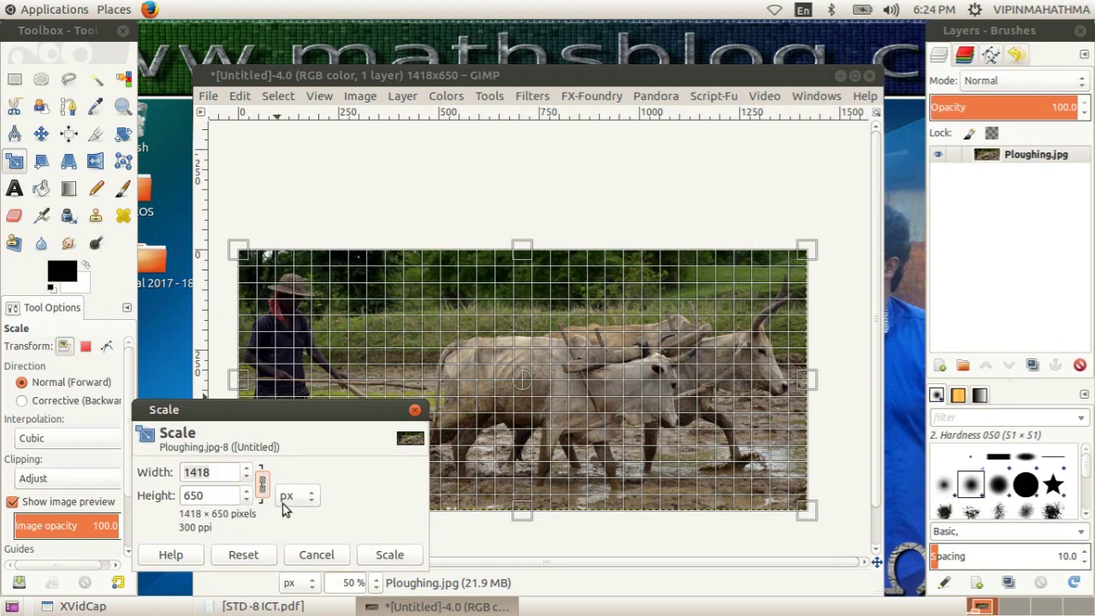
mouse_move(803, 252)
left_mouse_down()
mouse_move(666, 334)
mouse_move(676, 312)
mouse_move(599, 352)
left_mouse_up()
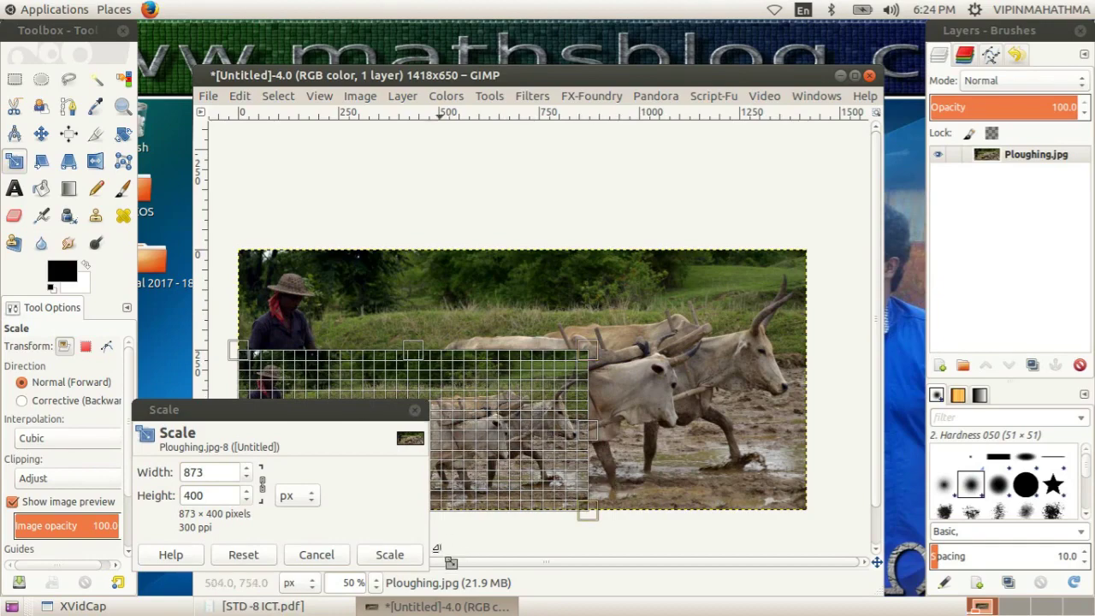
left_click(403, 556)
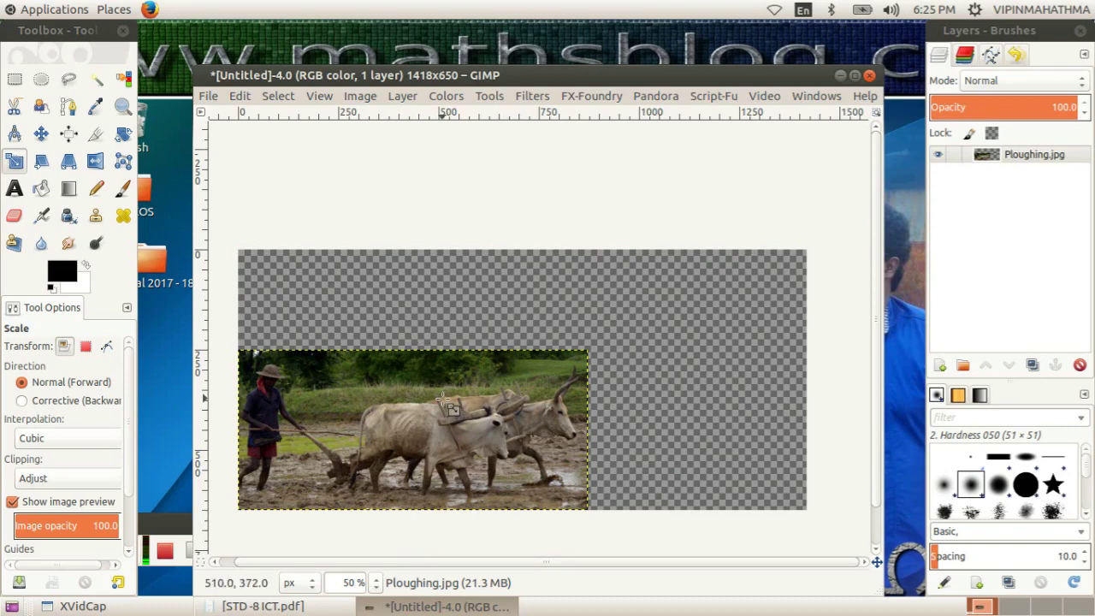
Start saving the image and navigate to the Students_Works_8 folder in home.
left_click(208, 96)
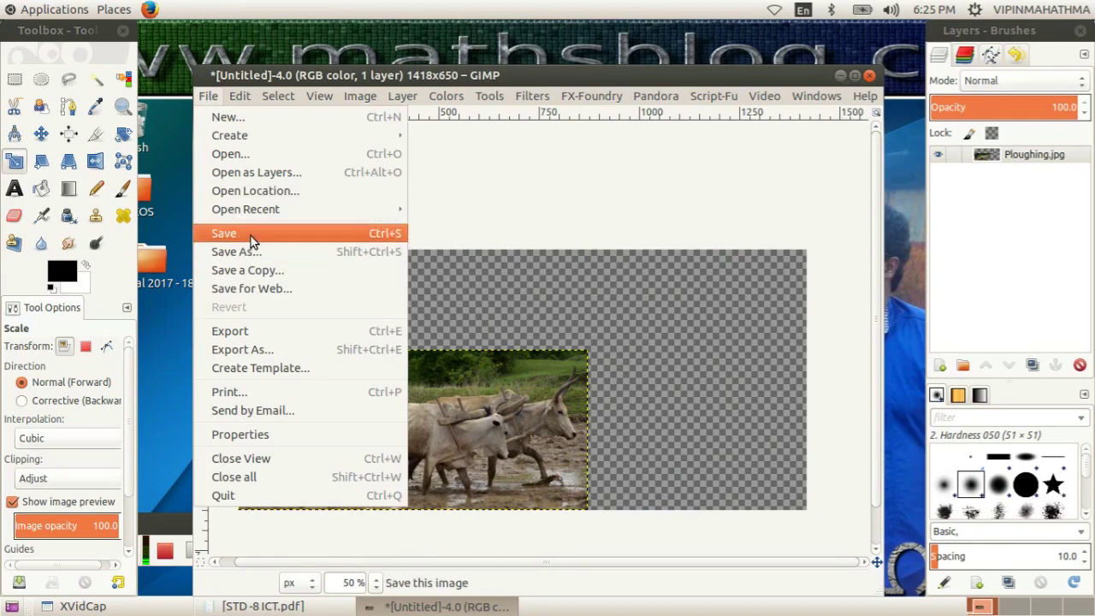
left_click(253, 241)
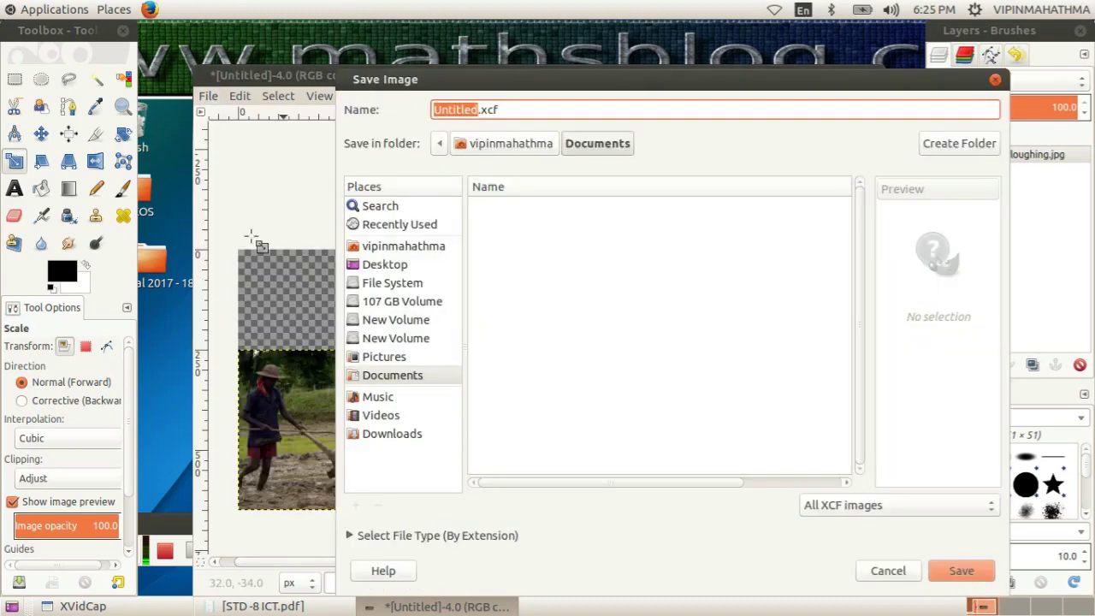
left_click(403, 248)
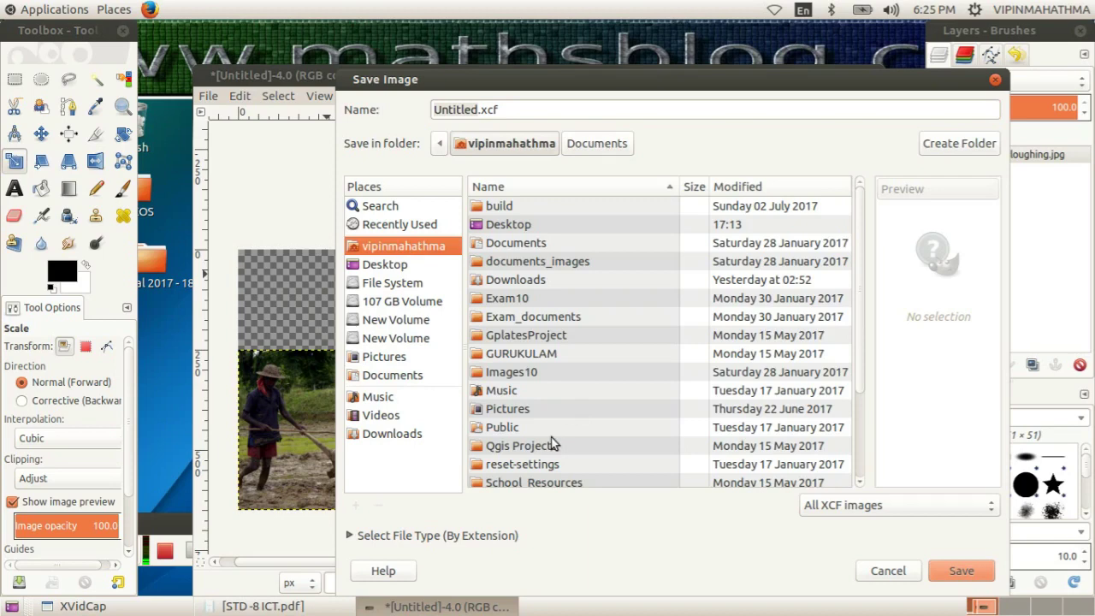
scroll(570, 366, "down", 3)
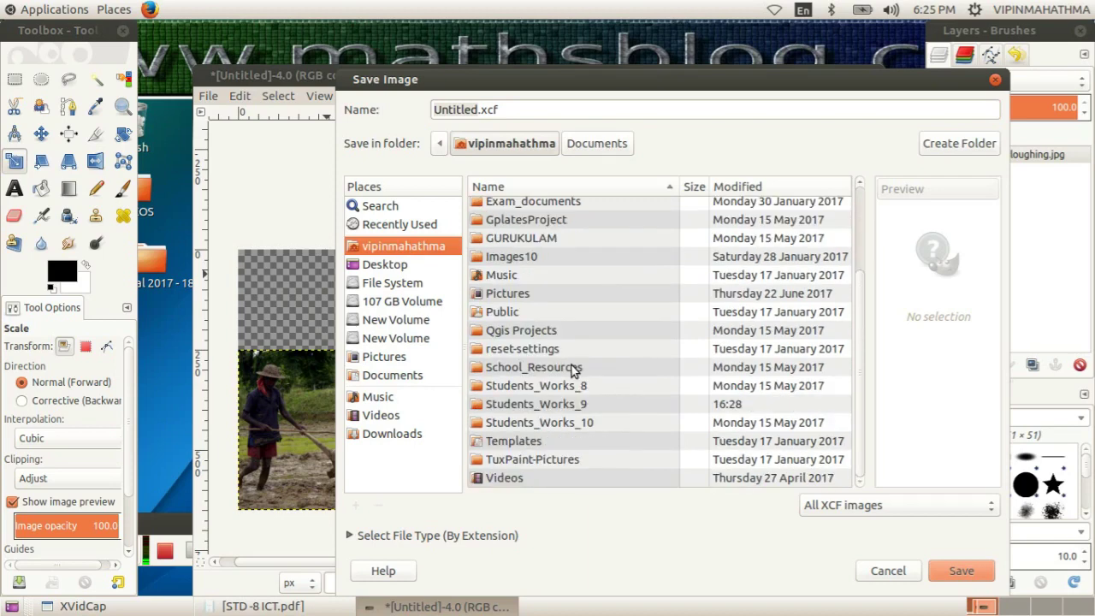
left_click(569, 385)
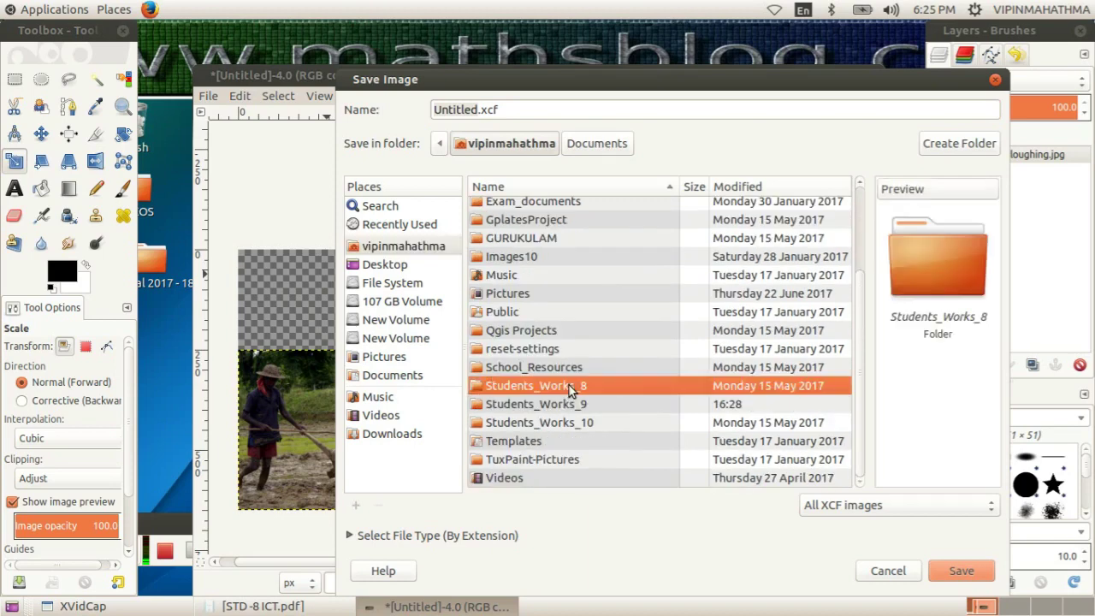
double_click(569, 385)
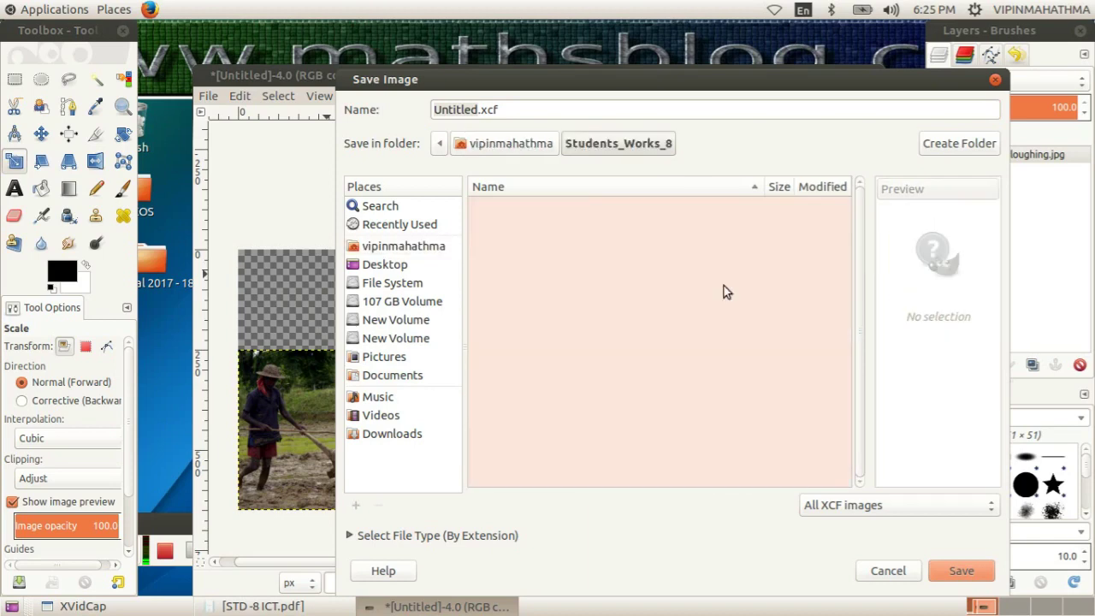
Create a new folder named DAKSHA inside Students_Works_8.
left_click(945, 146)
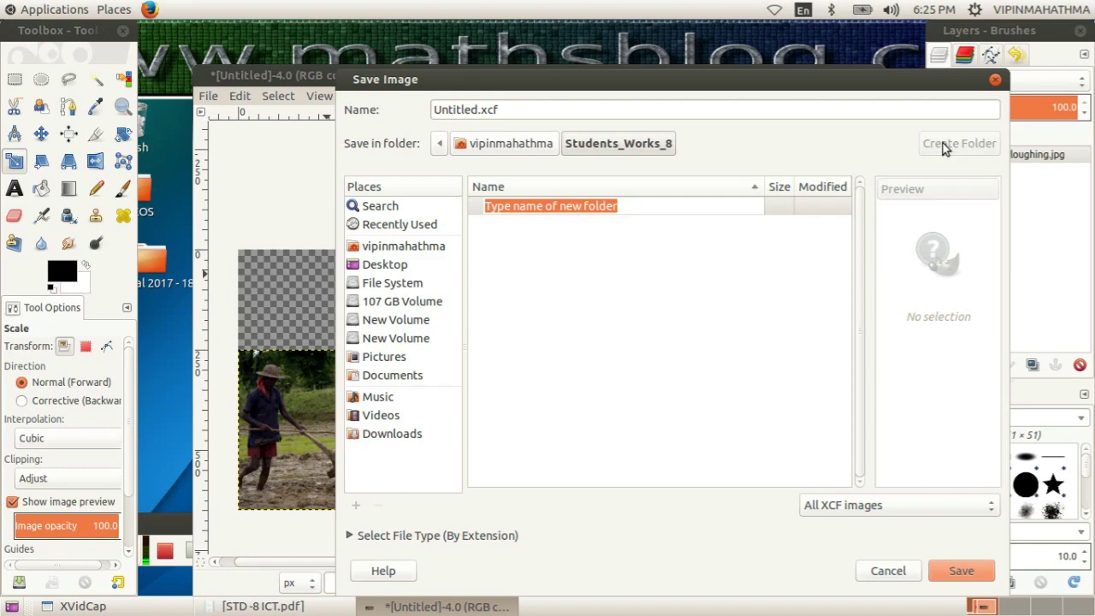
type("DAKSHA")
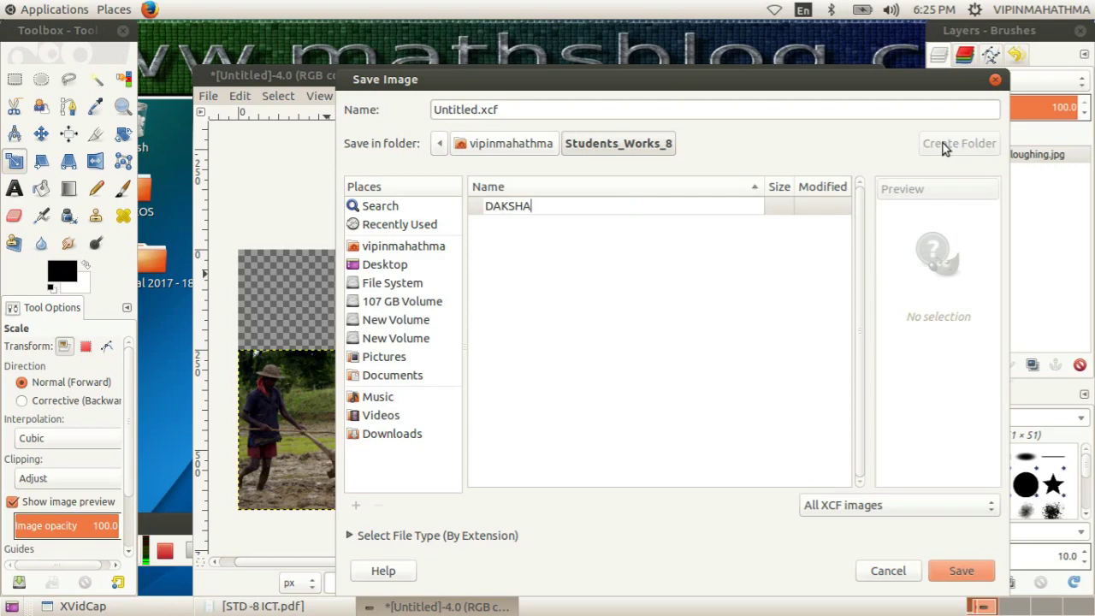
key("Return")
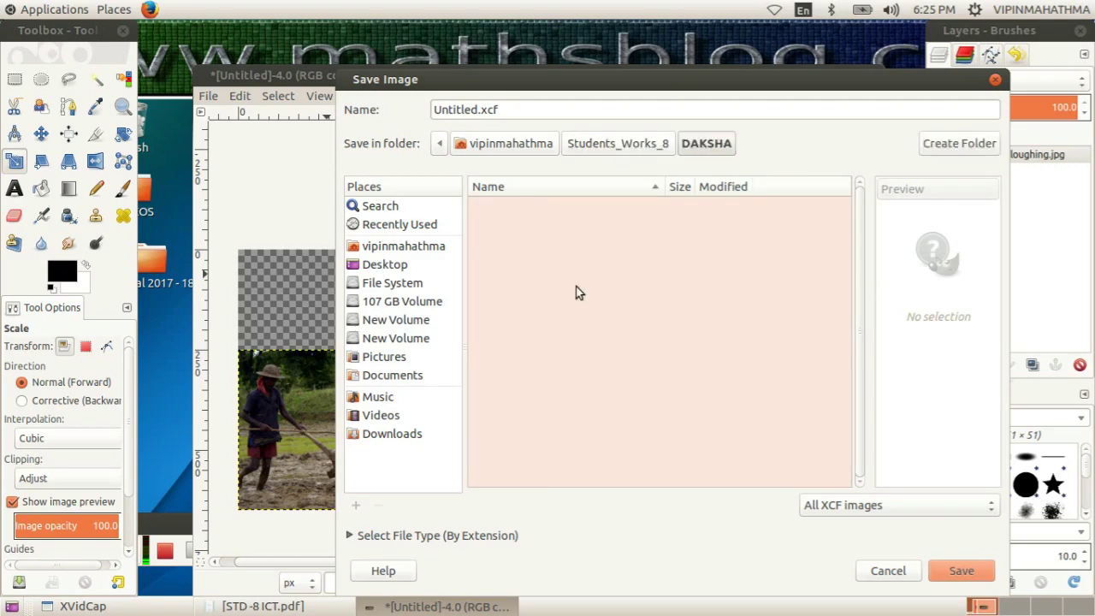
Rename the file from Untitled to IMAGE.xcf and save it in DAKSHA.
left_click(476, 108)
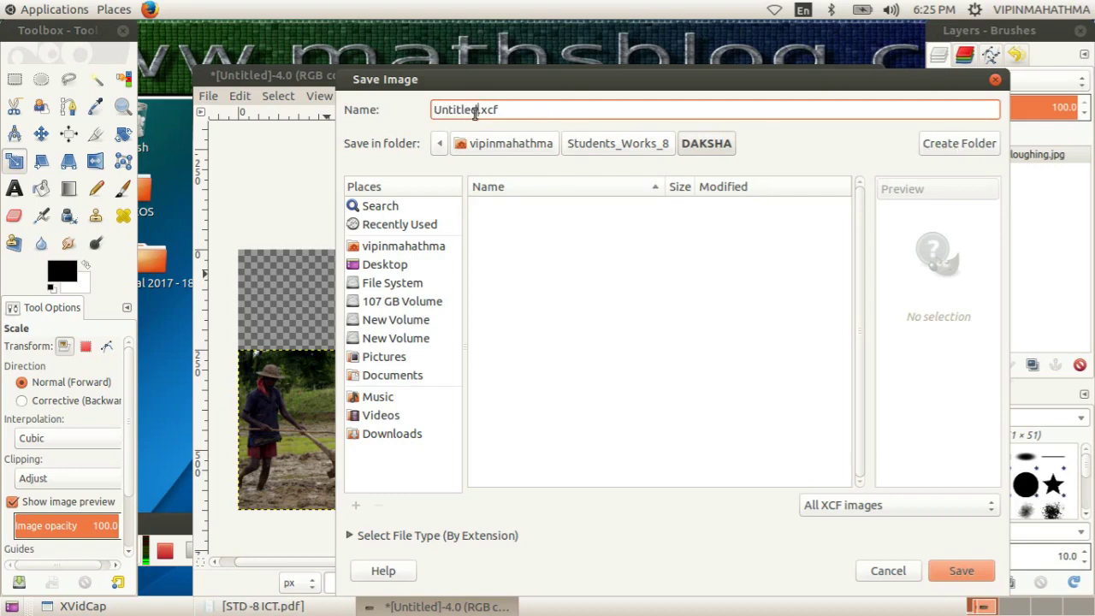
left_click_drag(477, 110, 399, 104)
type("IMAGE")
left_click(961, 571)
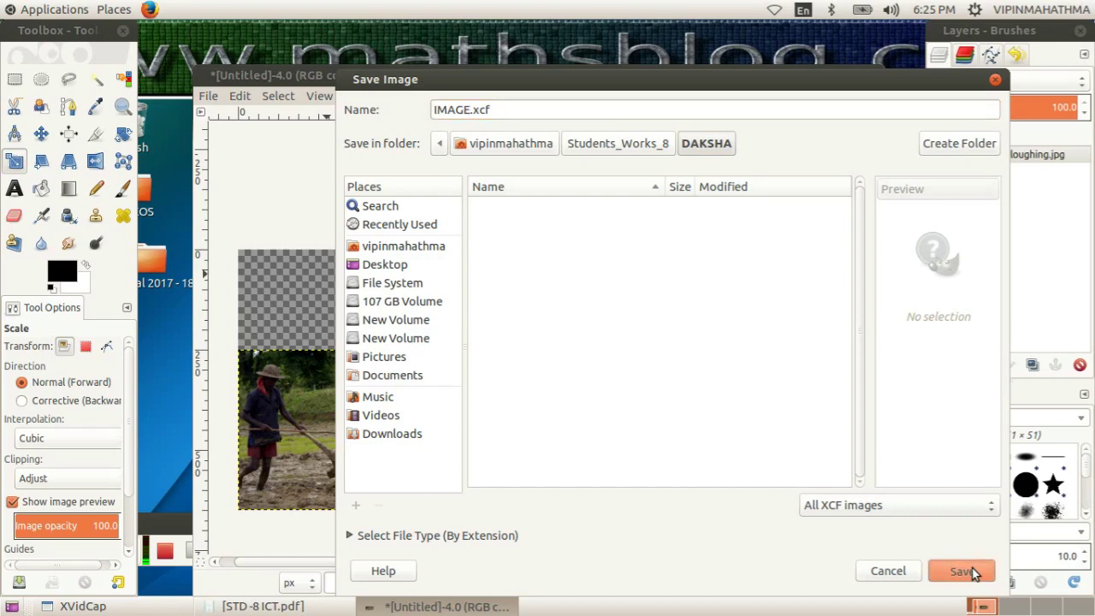